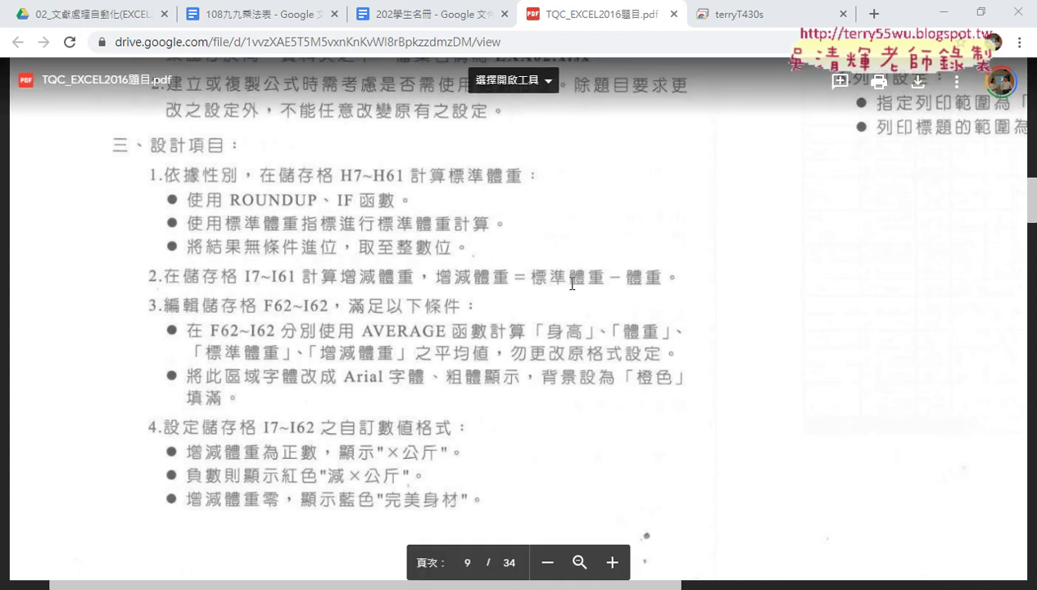
Step: Minimize the task PDF to bring the EXD02.xlsx roster workbook into view
left_click(942, 16)
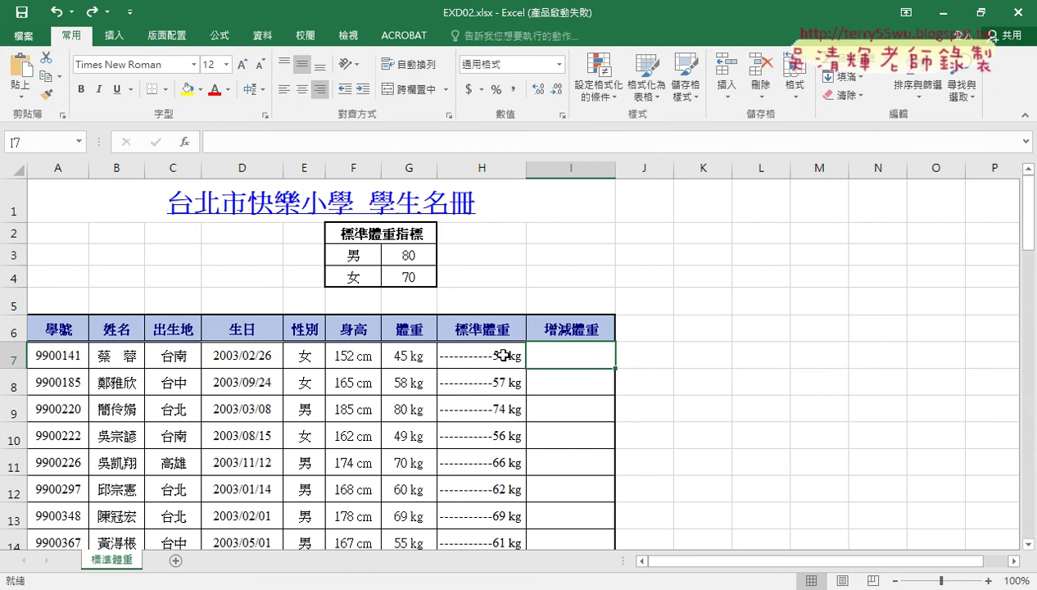
Step: Enter the formula =H7-G7 in I7 to compute standard weight minus weight
left_click(290, 156)
type("=")
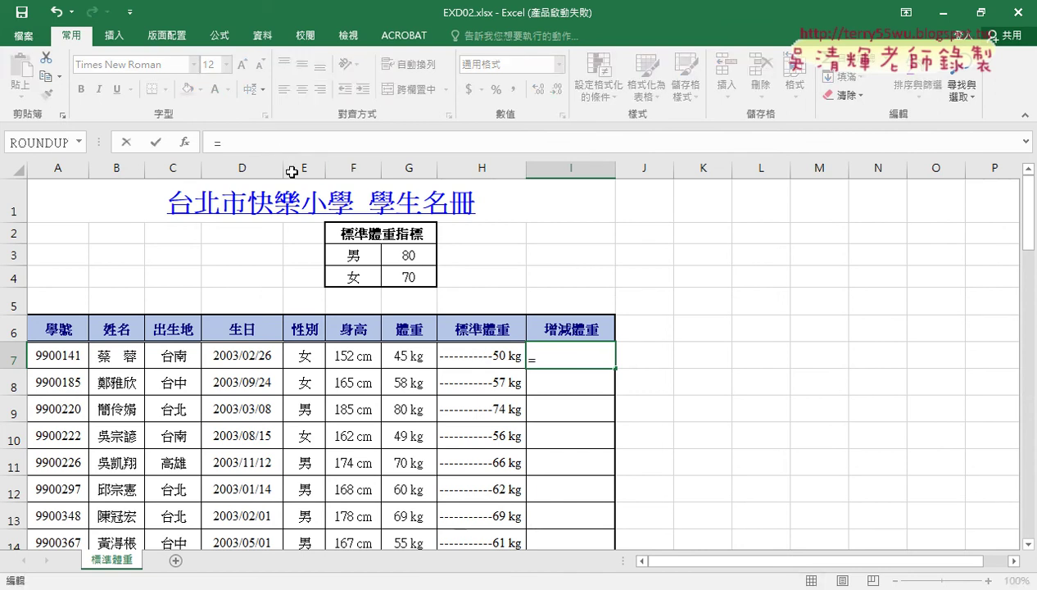
left_click(489, 357)
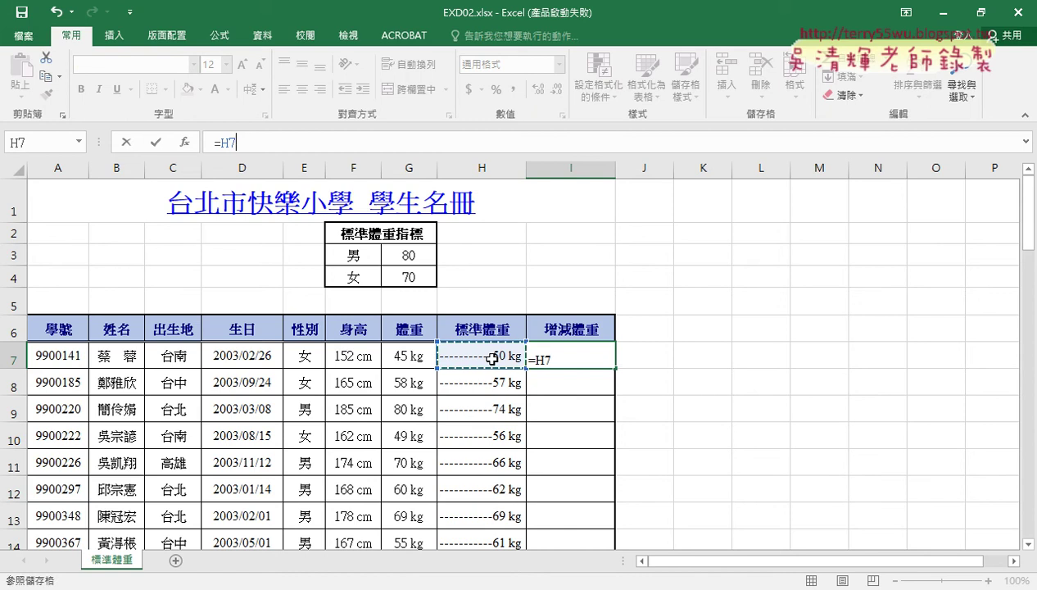
type("-")
left_click(397, 354)
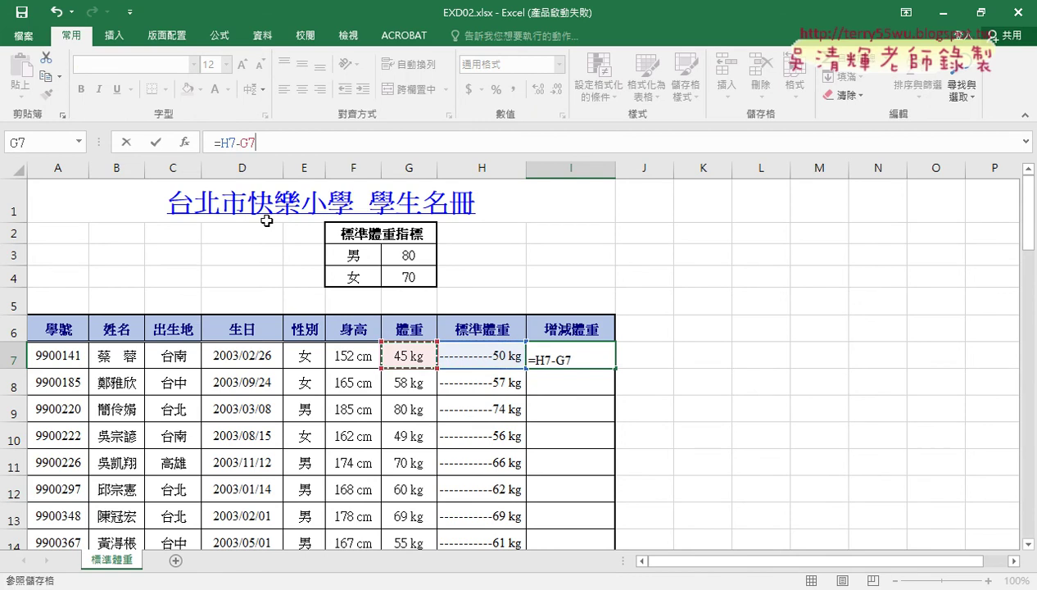
left_click(156, 143)
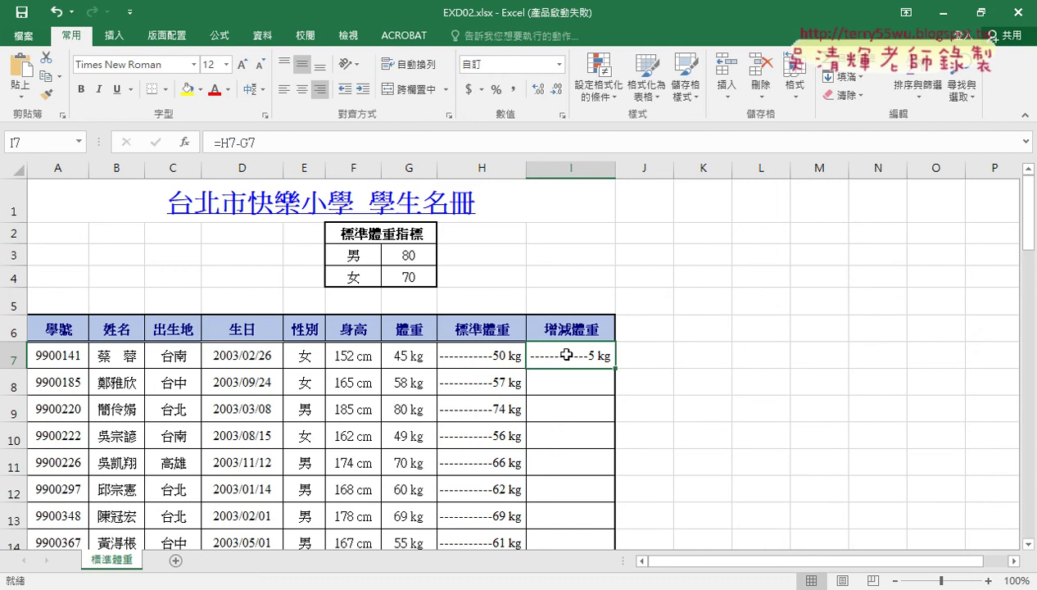
Step: Give I7 the General number format and fill its formula down column I
right_click(574, 357)
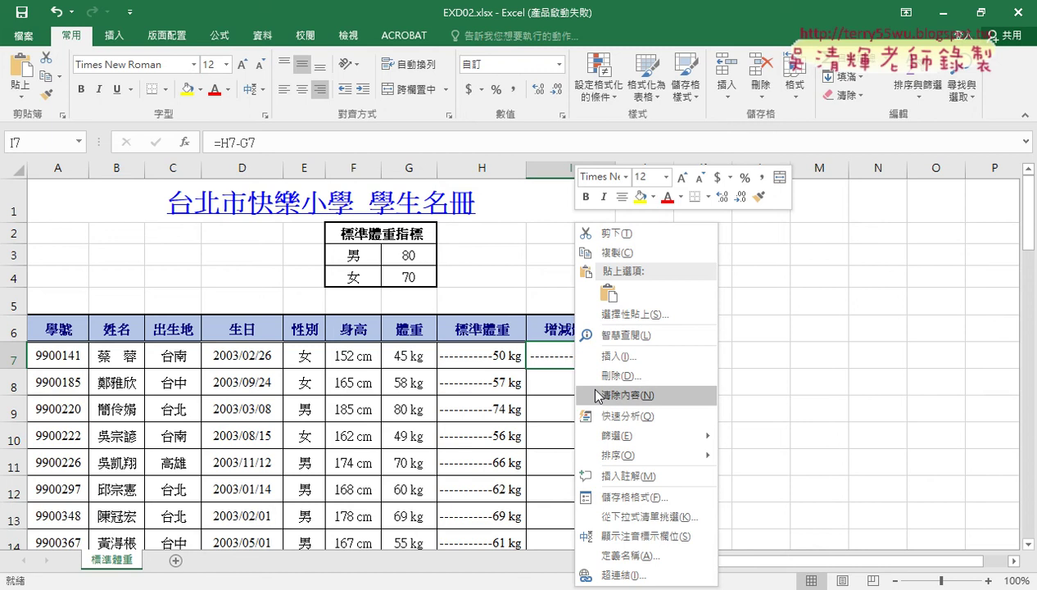
left_click(638, 494)
left_click_drag(622, 167, 782, 123)
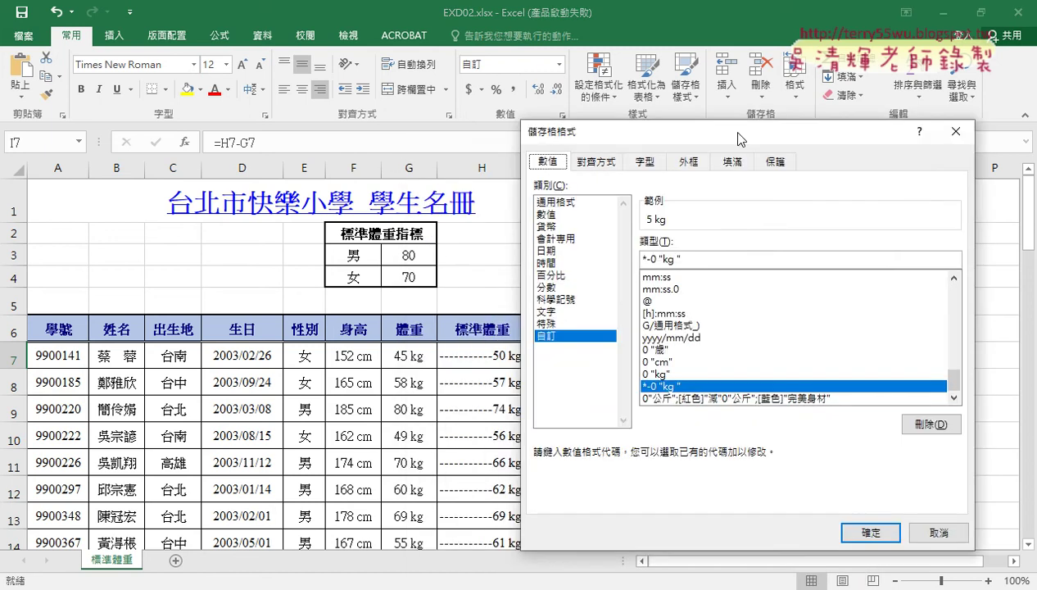
left_click(647, 160)
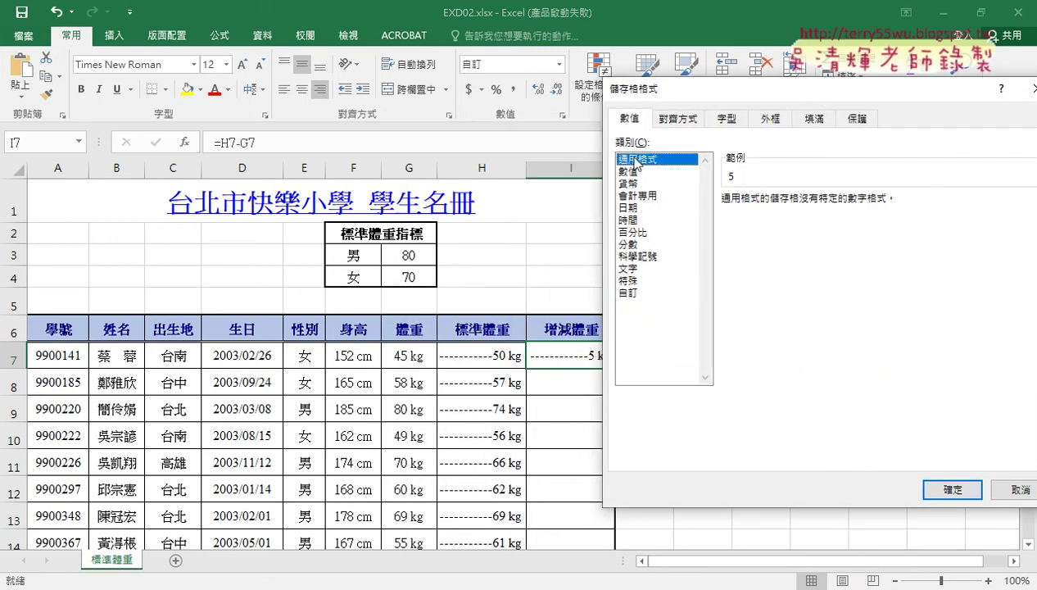
left_click(959, 497)
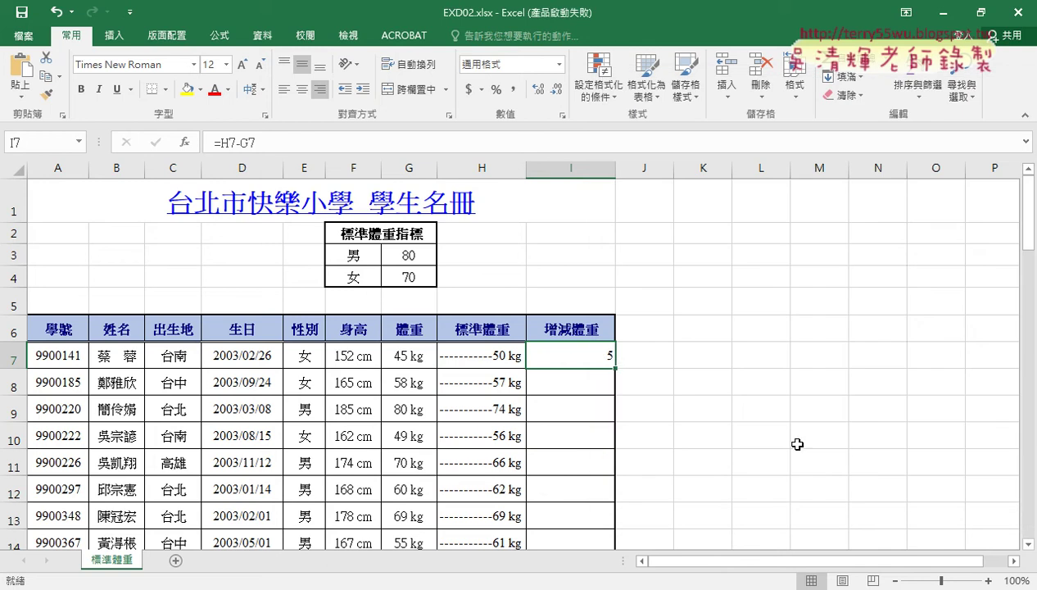
double_click(614, 368)
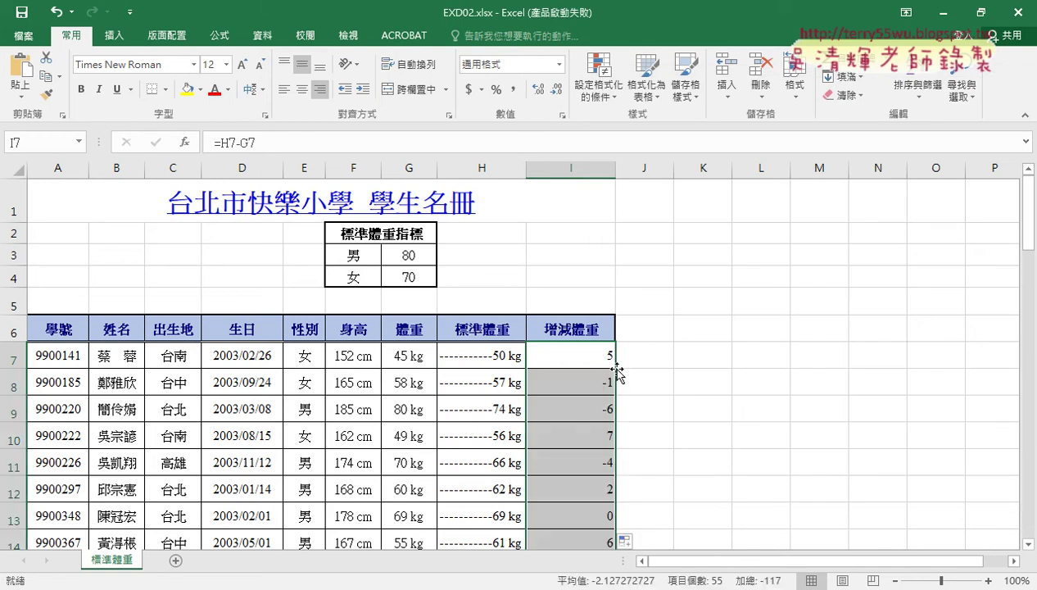
scroll(610, 360, "down", 1)
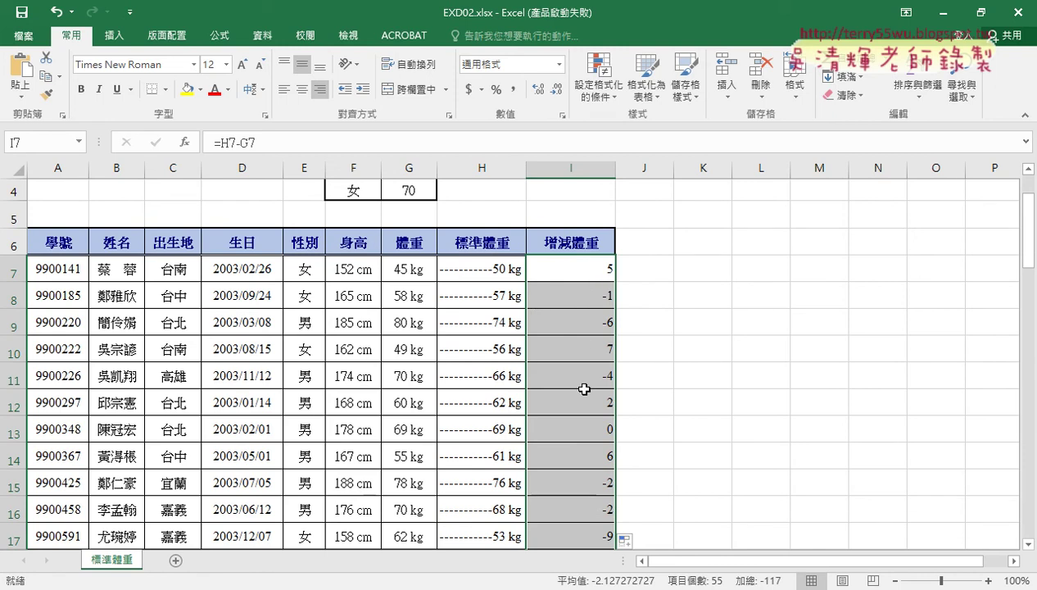
scroll(587, 410, "down", 2)
scroll(586, 415, "down", 1)
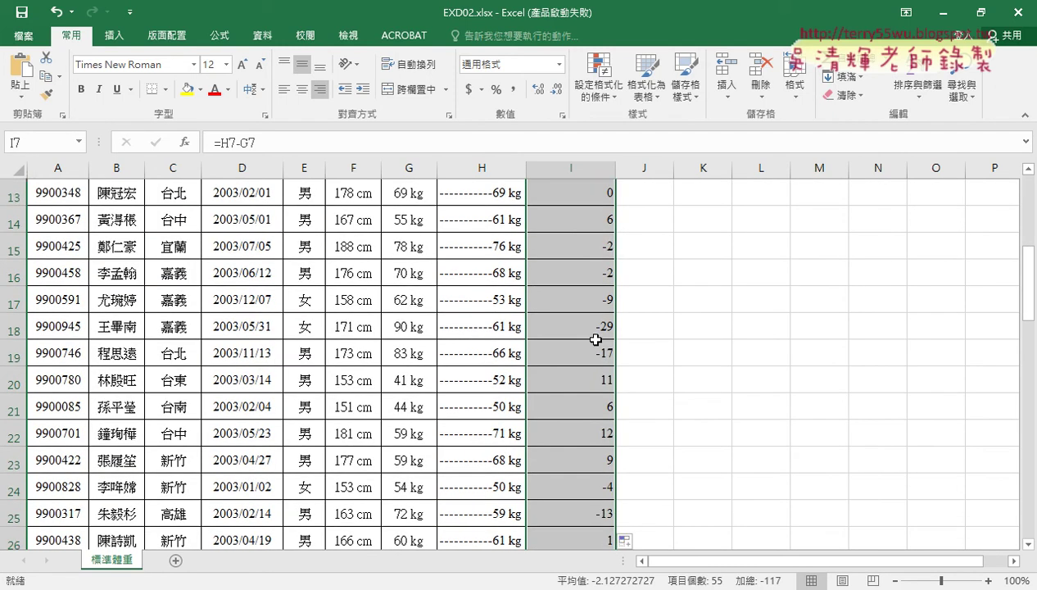
left_click(589, 325)
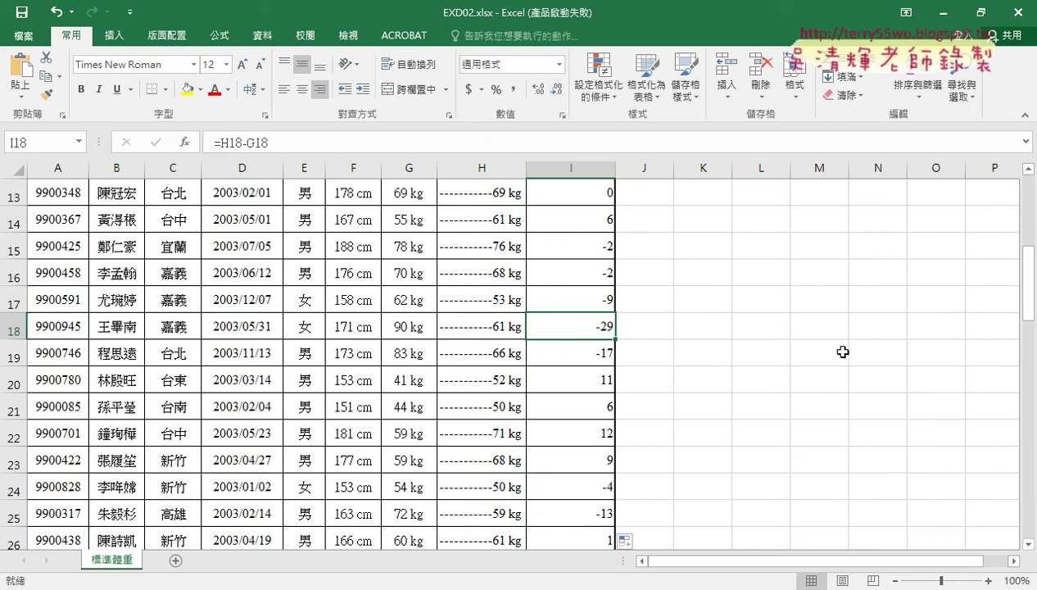
left_click(404, 328)
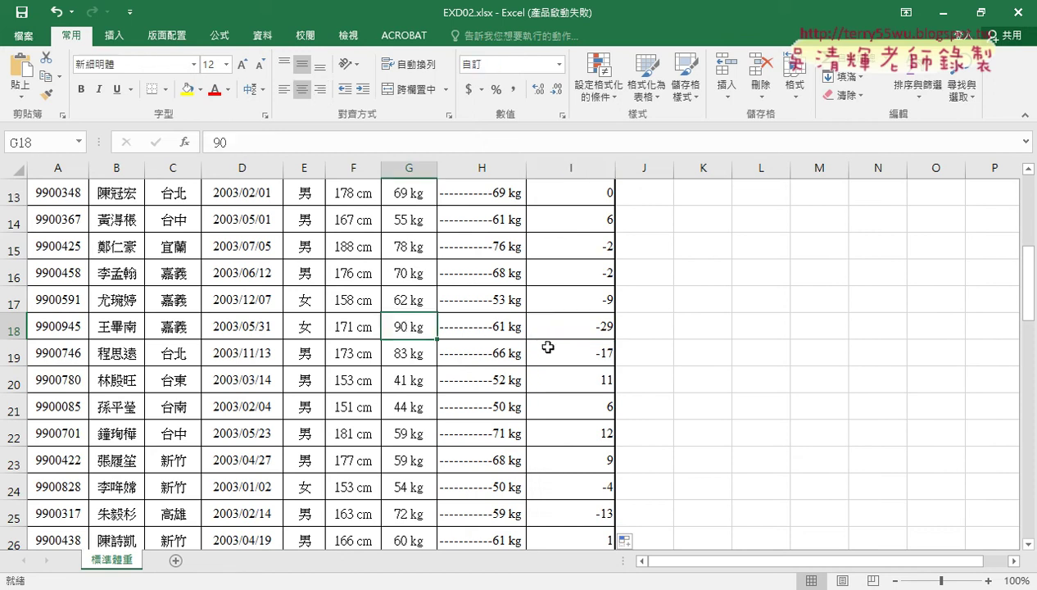
left_click(496, 328)
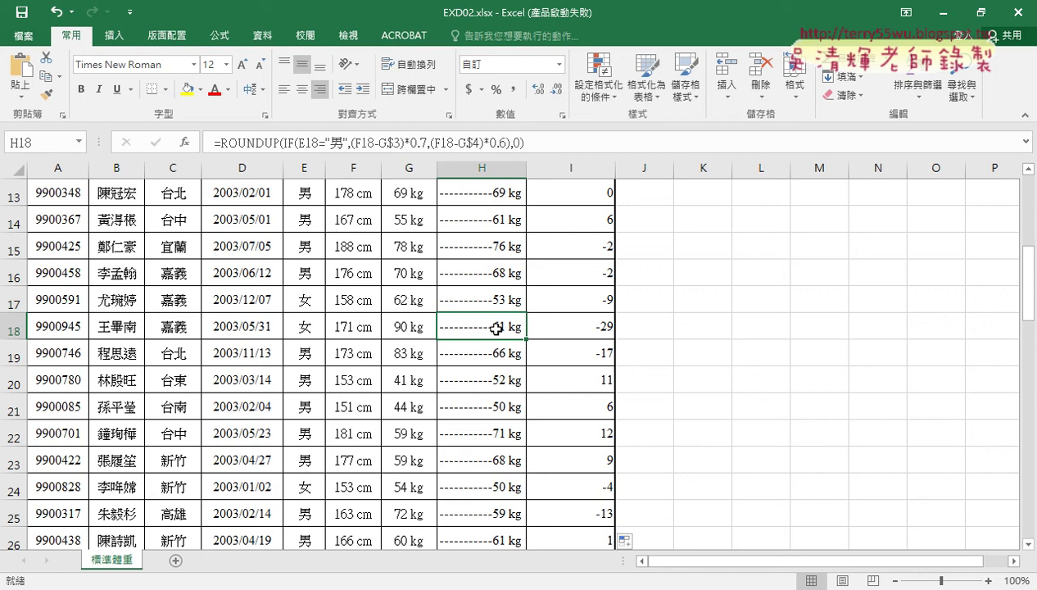
left_click(596, 331)
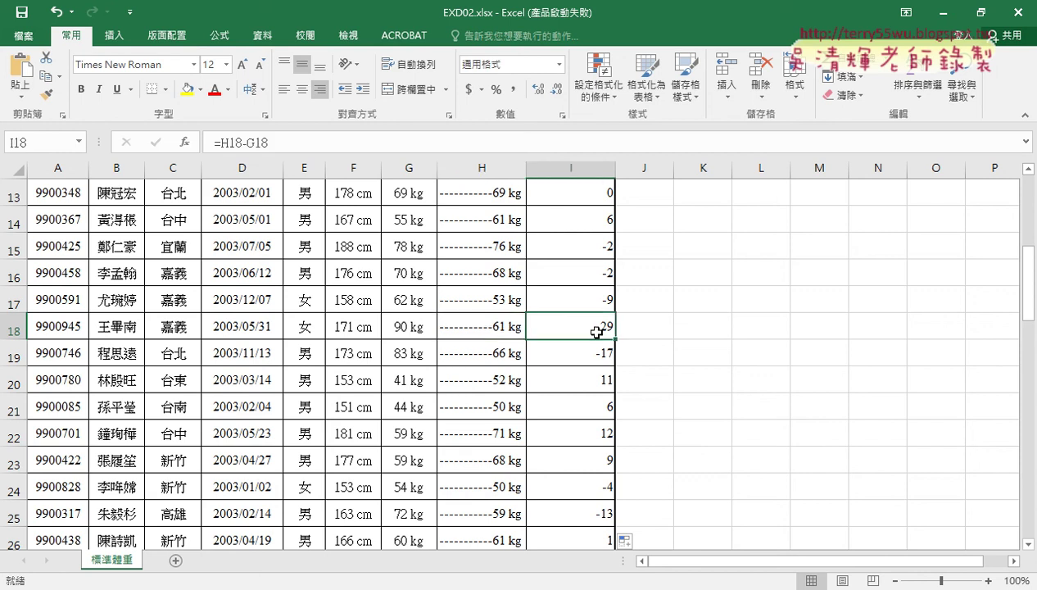
scroll(598, 331, "up", 4)
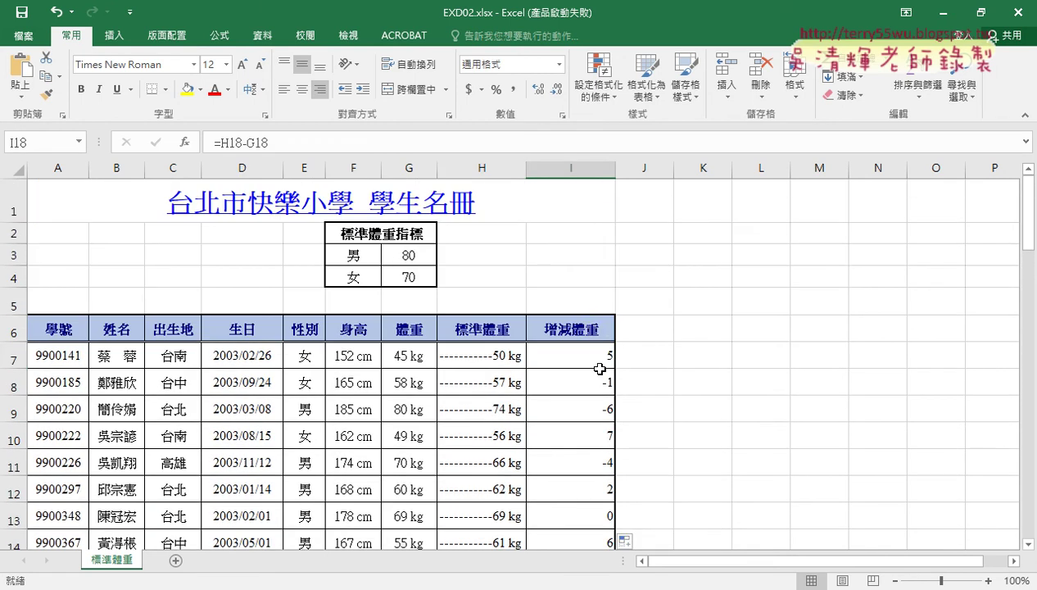
left_click(600, 367)
scroll(868, 368, "down", 1)
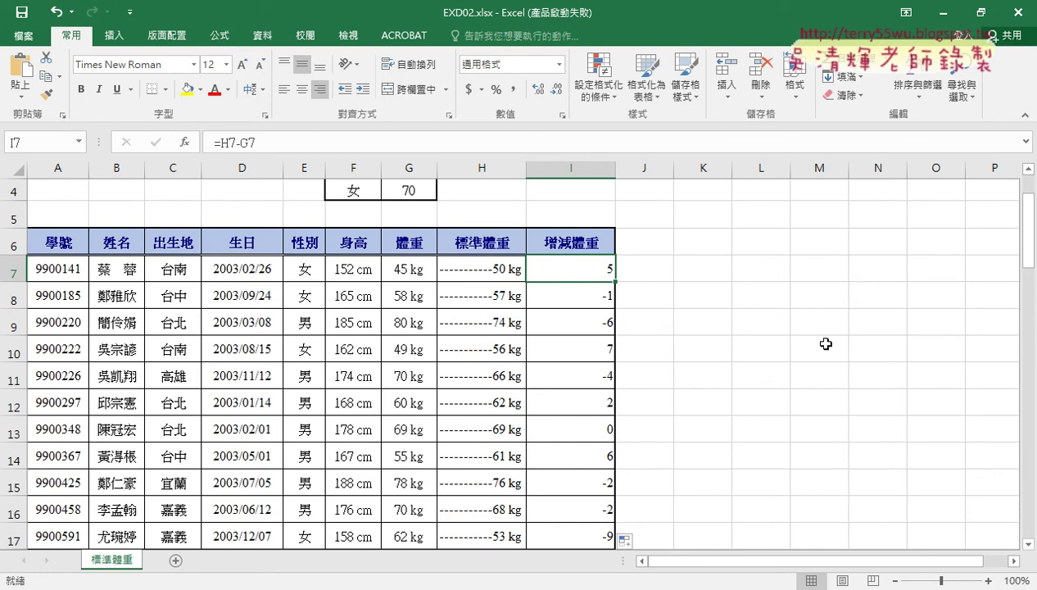
Step: Apply gradient data bars from Conditional Formatting to I7:I61
key("ctrl+shift+Down")
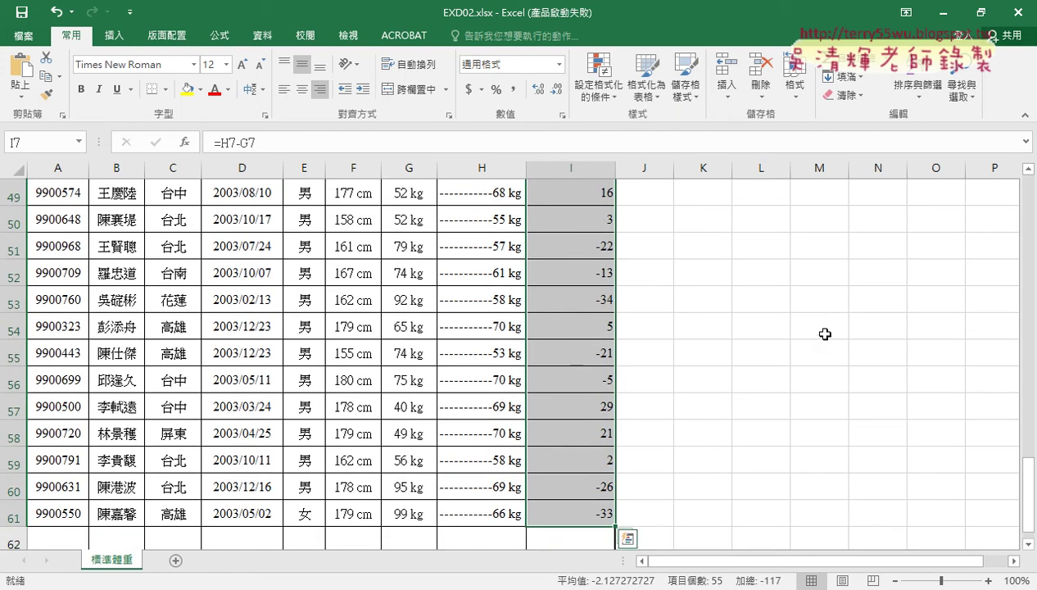
left_click(607, 96)
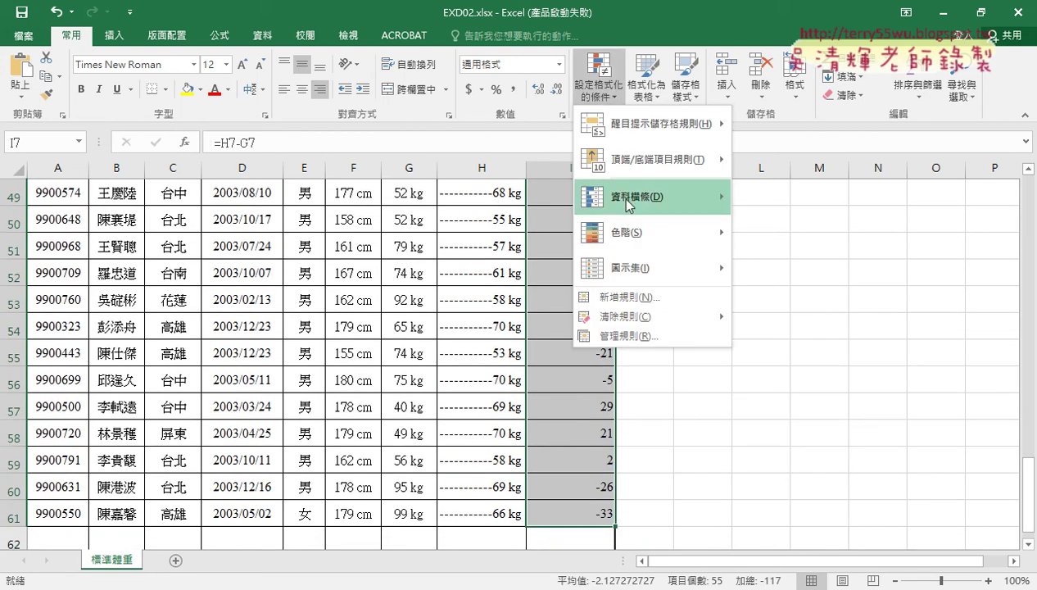
mouse_move(628, 204)
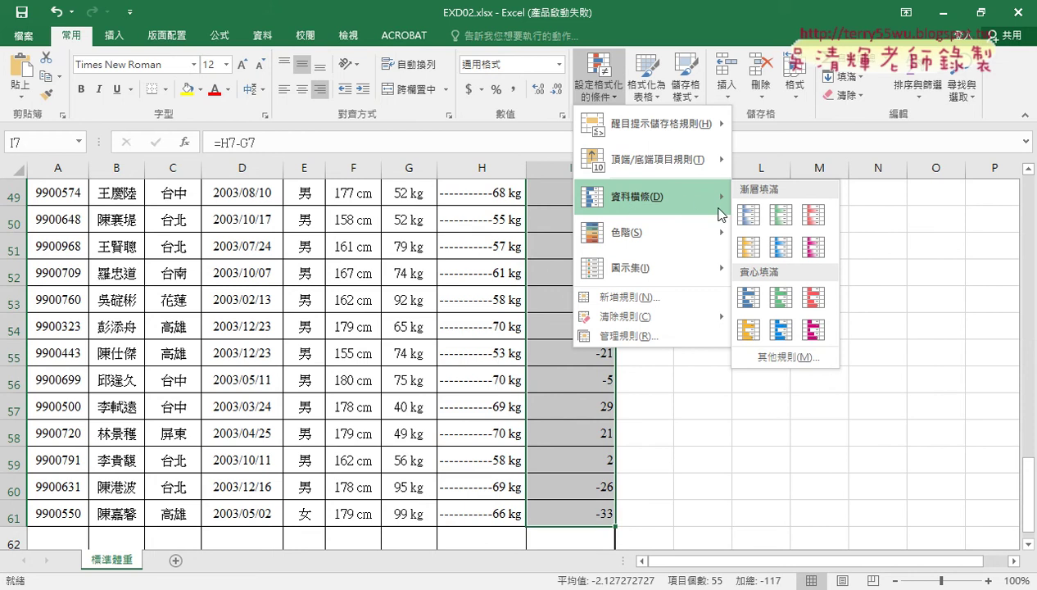
left_click(747, 214)
Step: Deselect and scroll through column I to check the red and blue data bars
scroll(768, 290, "up", 4)
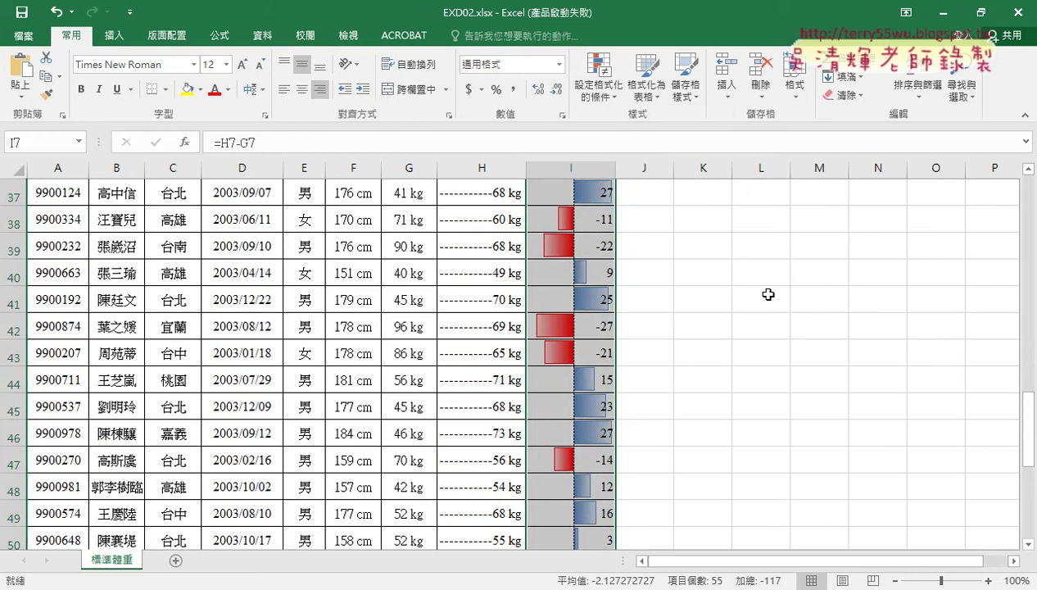
scroll(768, 290, "up", 5)
scroll(768, 294, "up", 6)
scroll(768, 294, "up", 1)
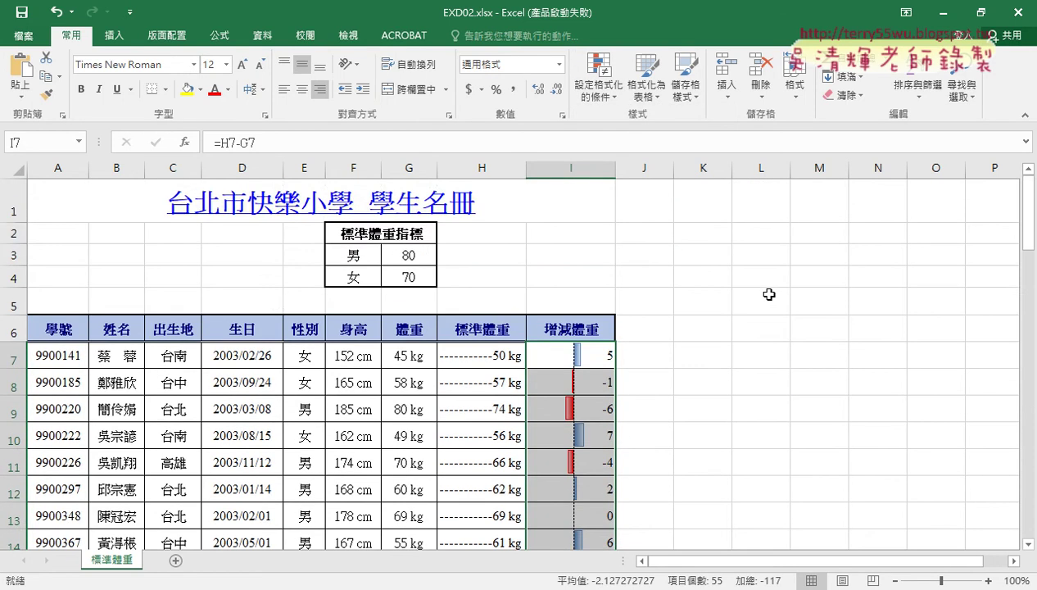
scroll(768, 294, "down", 2)
left_click(767, 294)
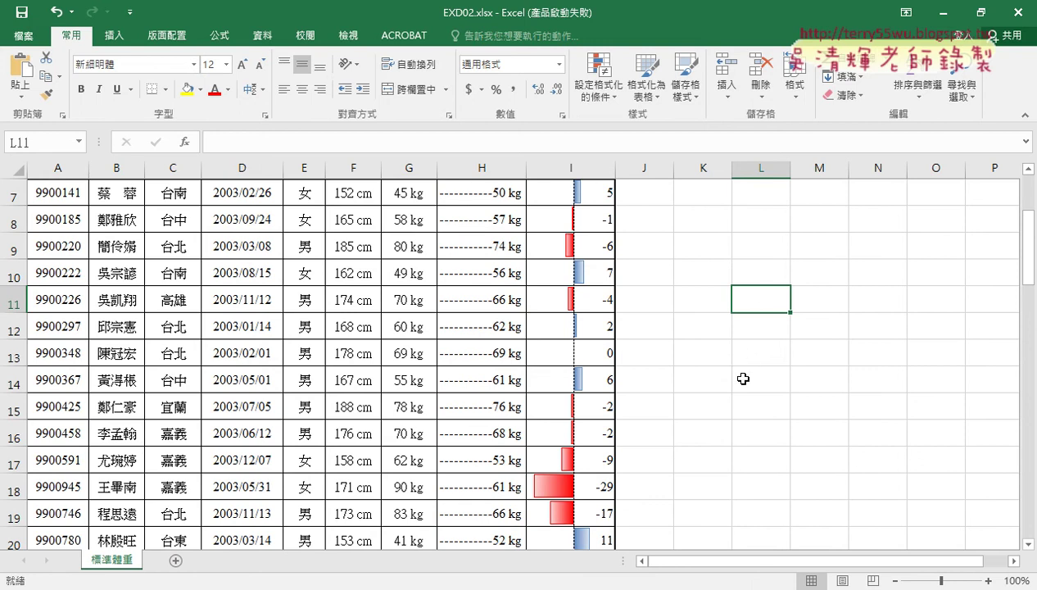
scroll(743, 378, "down", 2)
scroll(742, 378, "down", 2)
scroll(743, 378, "down", 1)
scroll(743, 378, "down", 1)
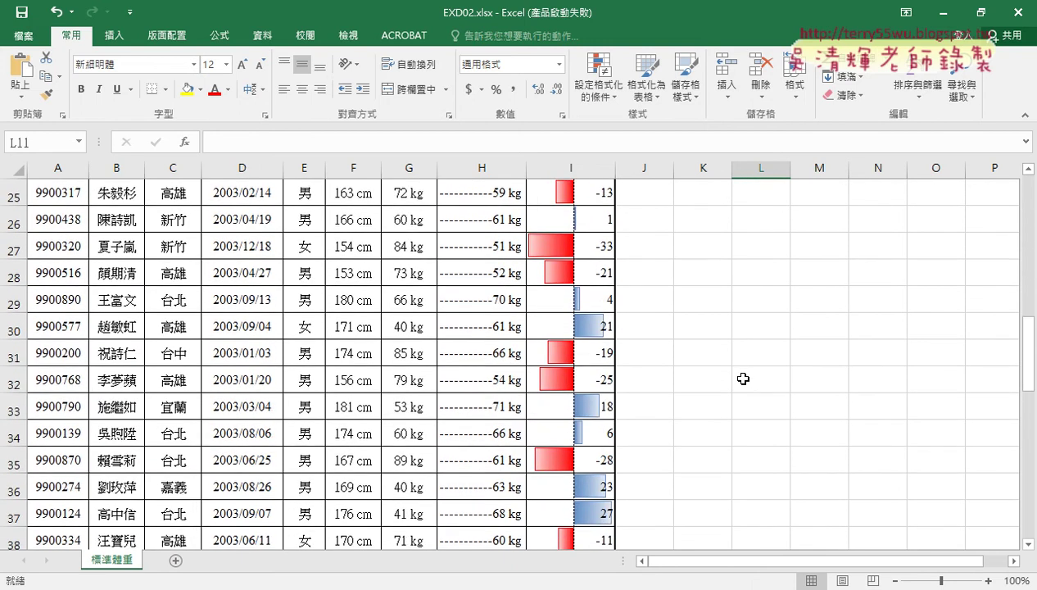
scroll(743, 378, "down", 2)
scroll(743, 379, "down", 1)
scroll(743, 378, "down", 1)
scroll(742, 378, "down", 1)
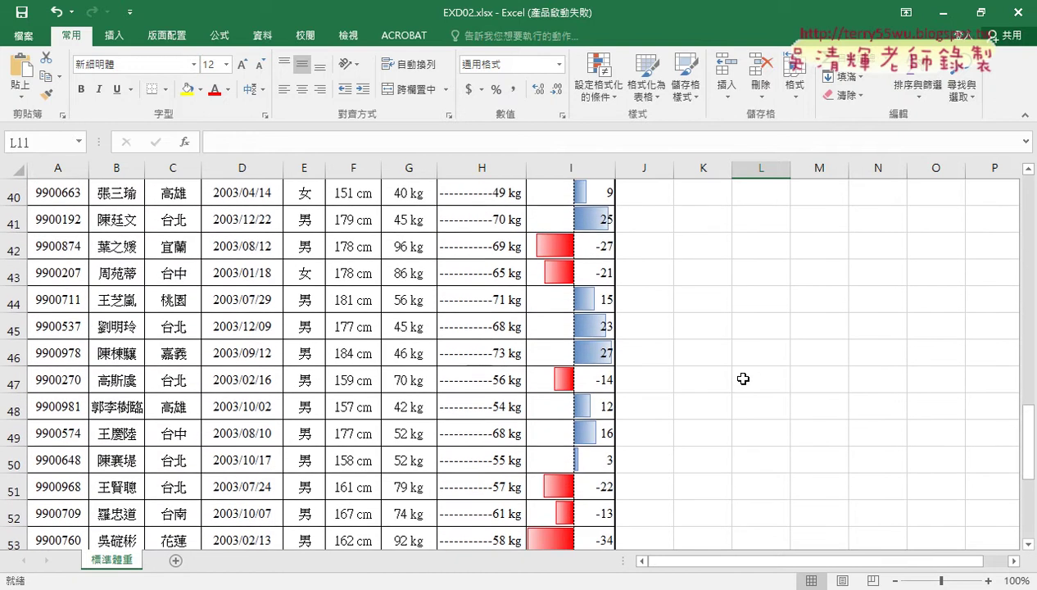
scroll(742, 378, "down", 1)
scroll(742, 378, "down", 1)
scroll(743, 379, "down", 2)
scroll(743, 378, "up", 3)
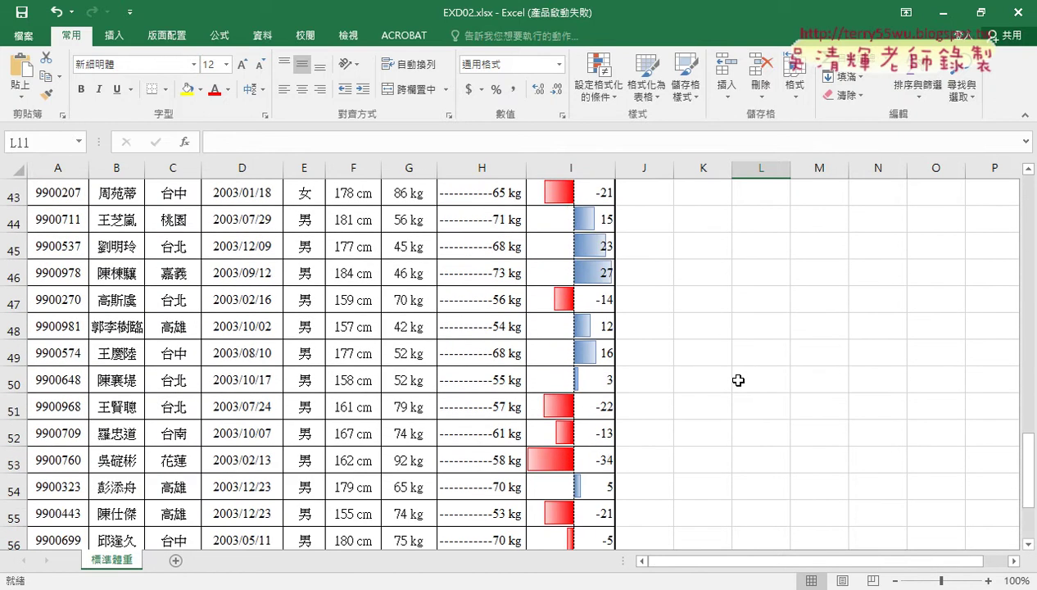
scroll(738, 380, "up", 9)
scroll(738, 380, "up", 5)
scroll(738, 380, "down", 2)
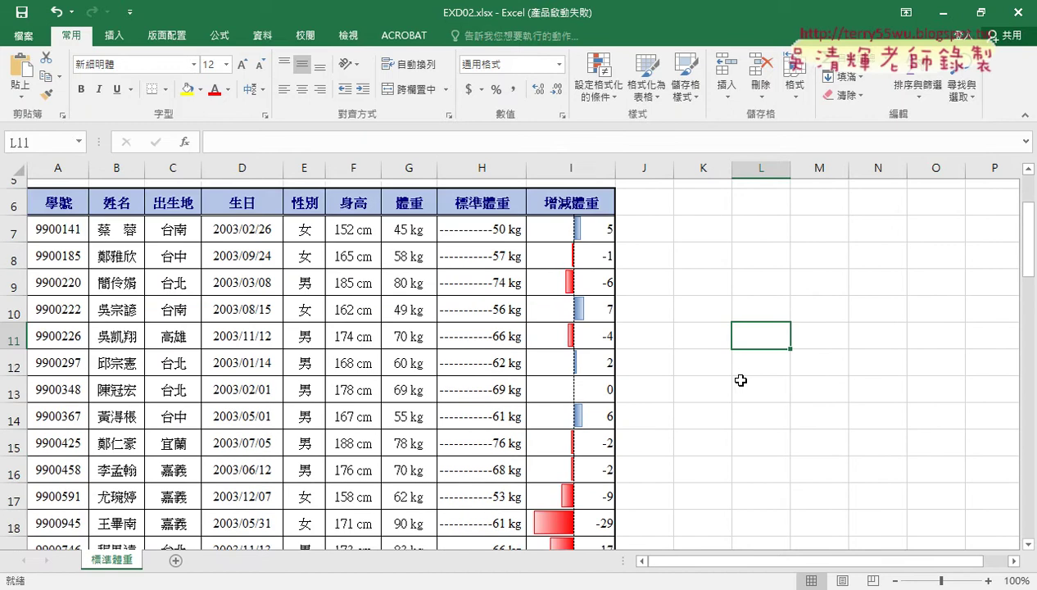
scroll(740, 380, "down", 1)
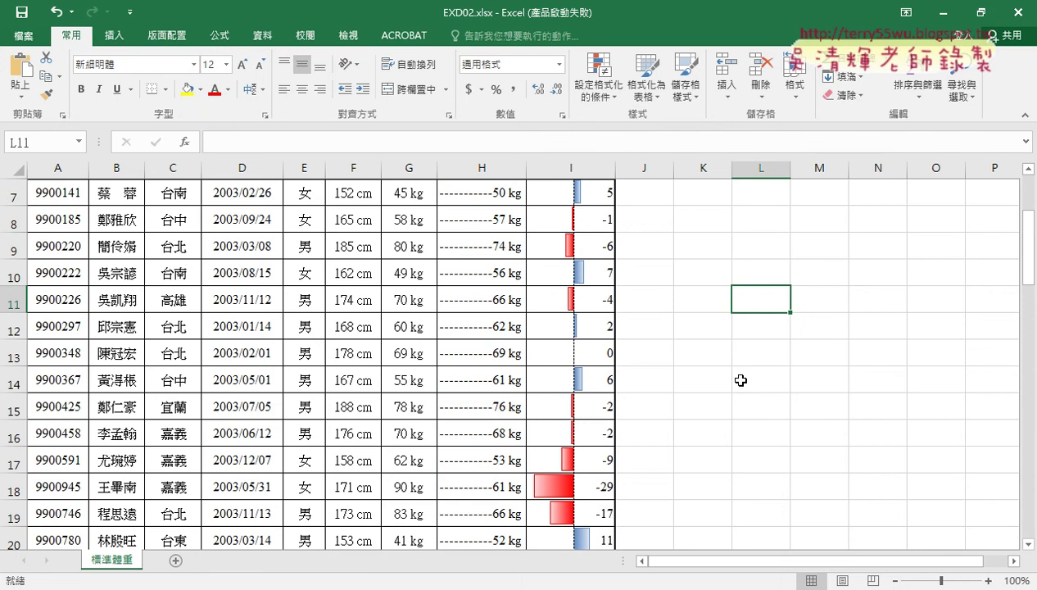
Step: Undo the column I data bars and bring the task PDF back up
key("ctrl+z")
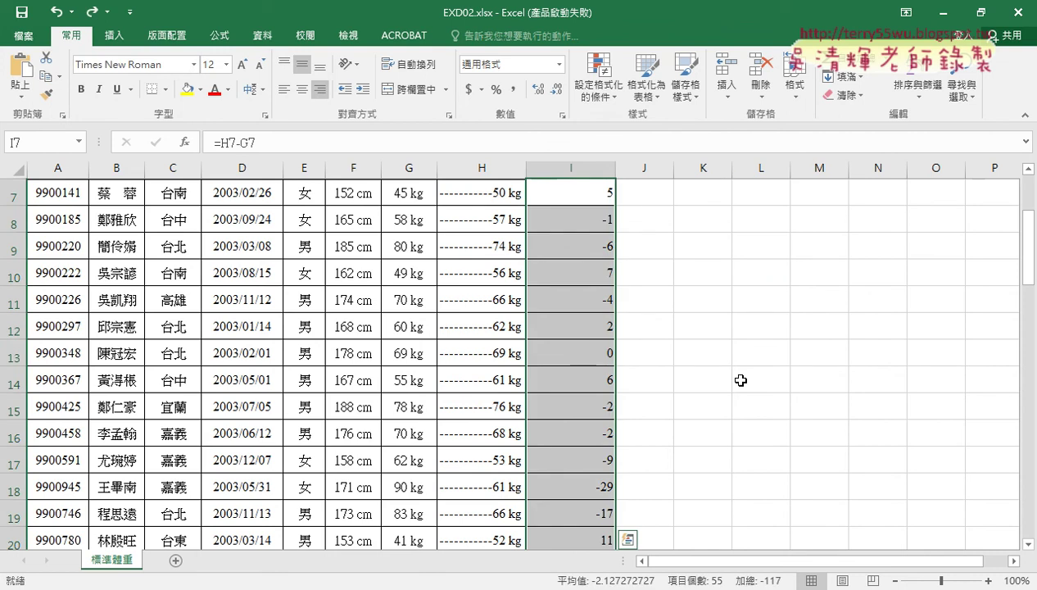
scroll(741, 380, "up", 2)
scroll(740, 380, "down", 2)
left_click(180, 540)
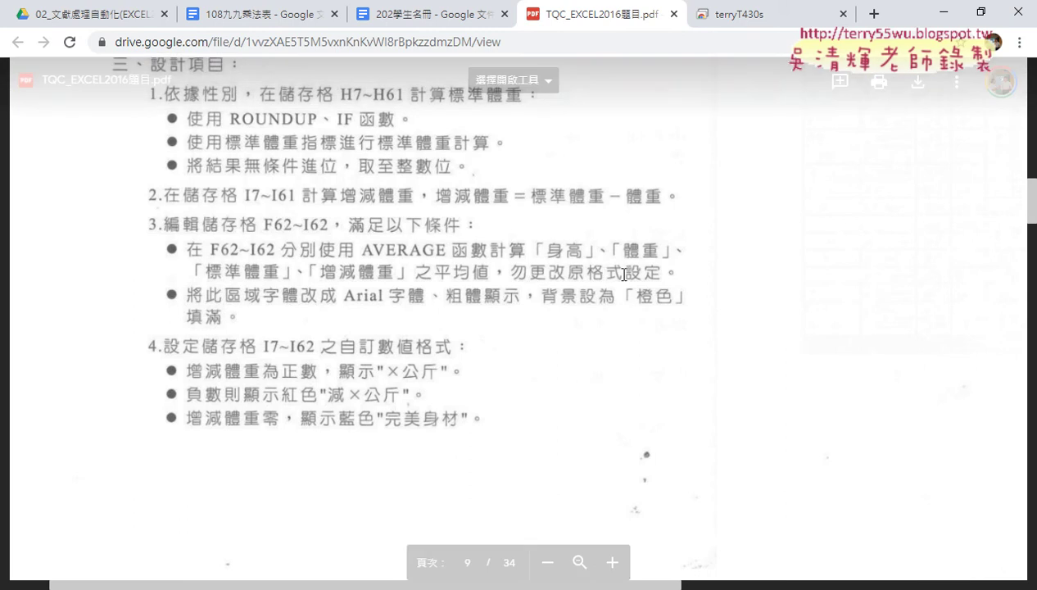
Step: Back in Excel, select the empty row cells F62:I62 below the roster
key("alt+Tab")
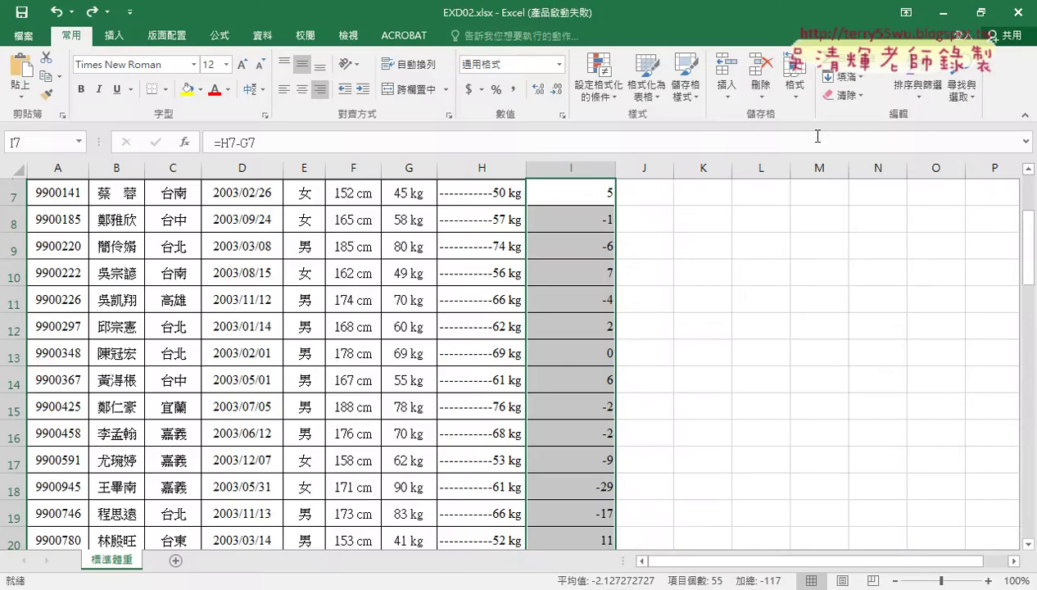
scroll(652, 354, "down", 1)
scroll(652, 355, "down", 6)
scroll(651, 355, "down", 6)
scroll(652, 354, "down", 5)
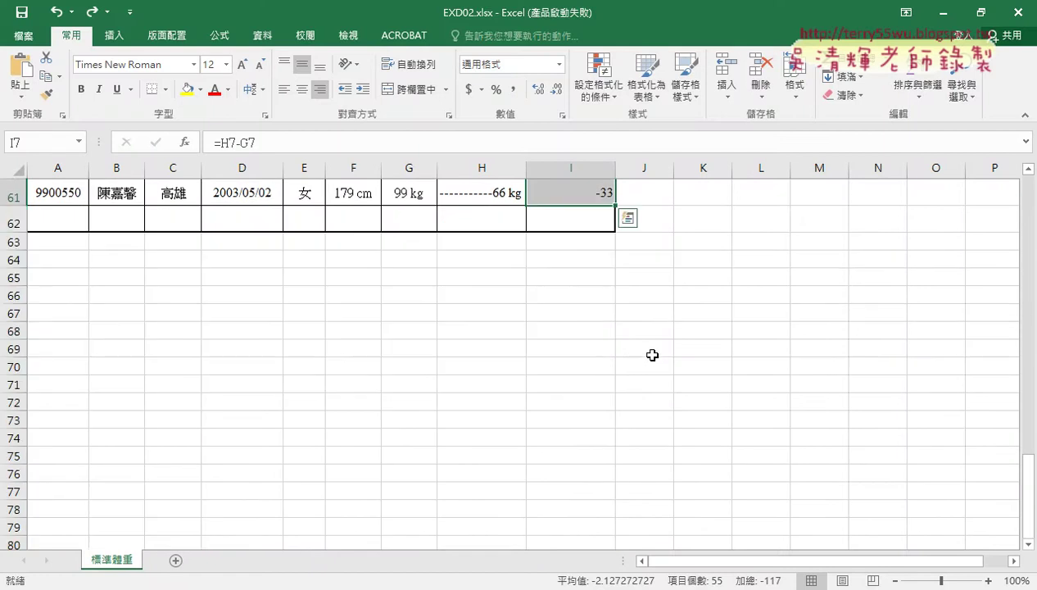
scroll(651, 354, "up", 1)
left_click(357, 301)
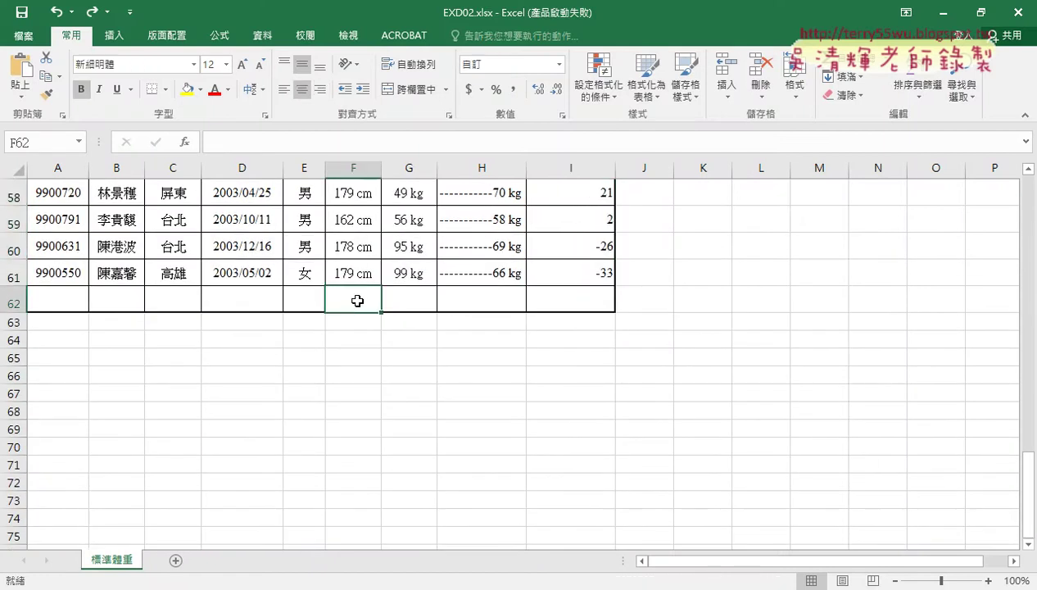
left_click_drag(357, 301, 565, 289)
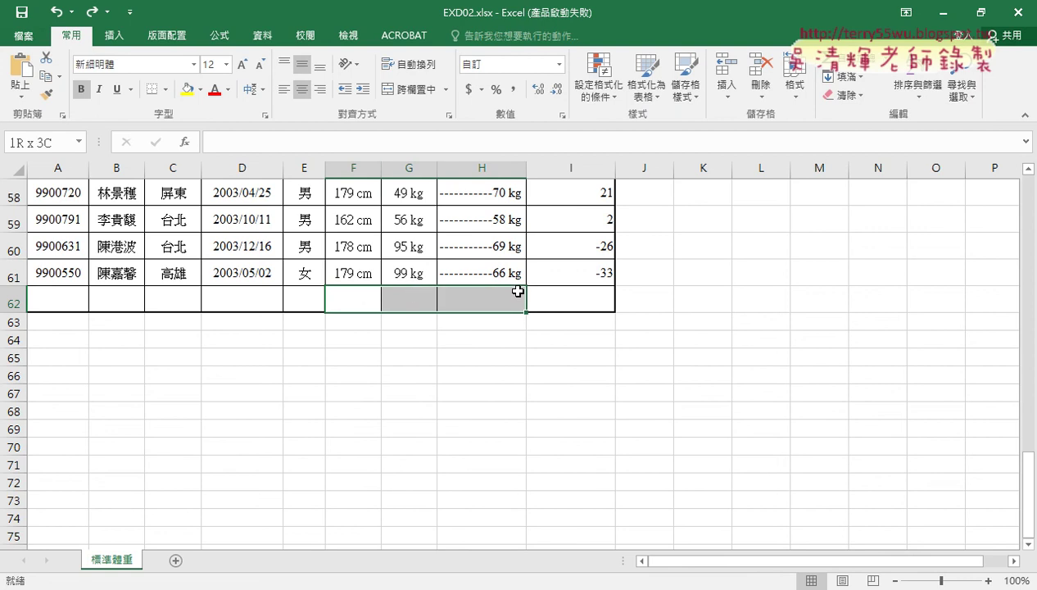
left_click(354, 299)
left_click_drag(354, 299, 562, 312)
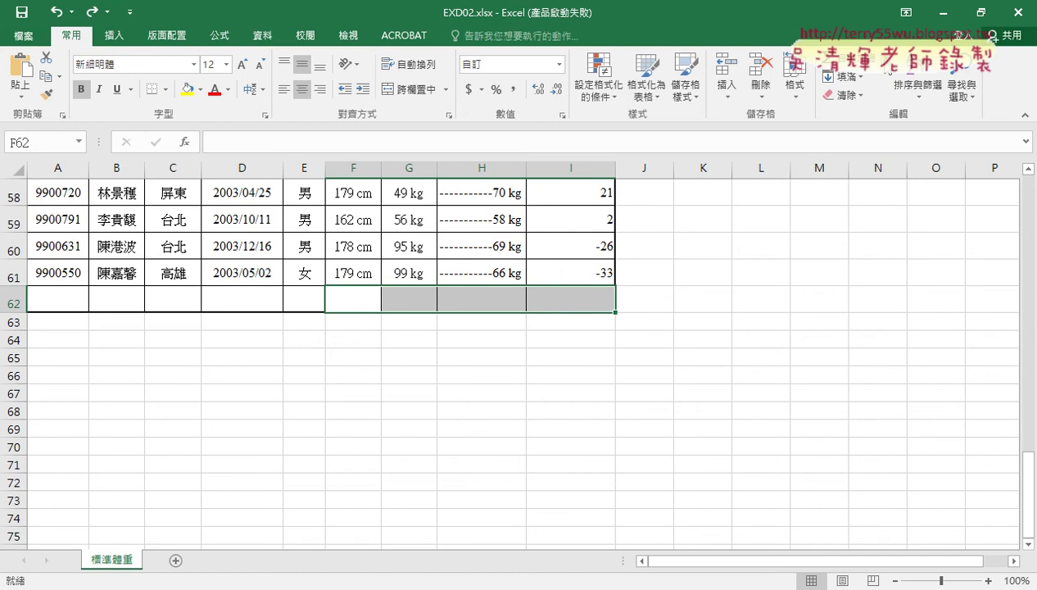
Step: Fill F62:I62 with AutoSum Average, giving 169, 65, 63 and -2
left_click(877, 67)
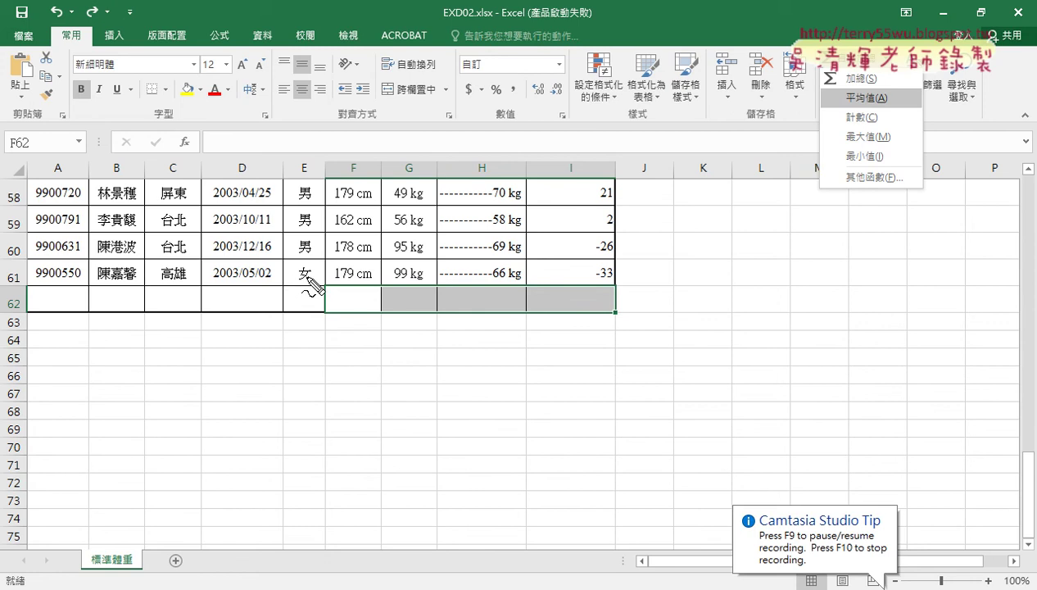
left_click_drag(308, 279, 334, 322)
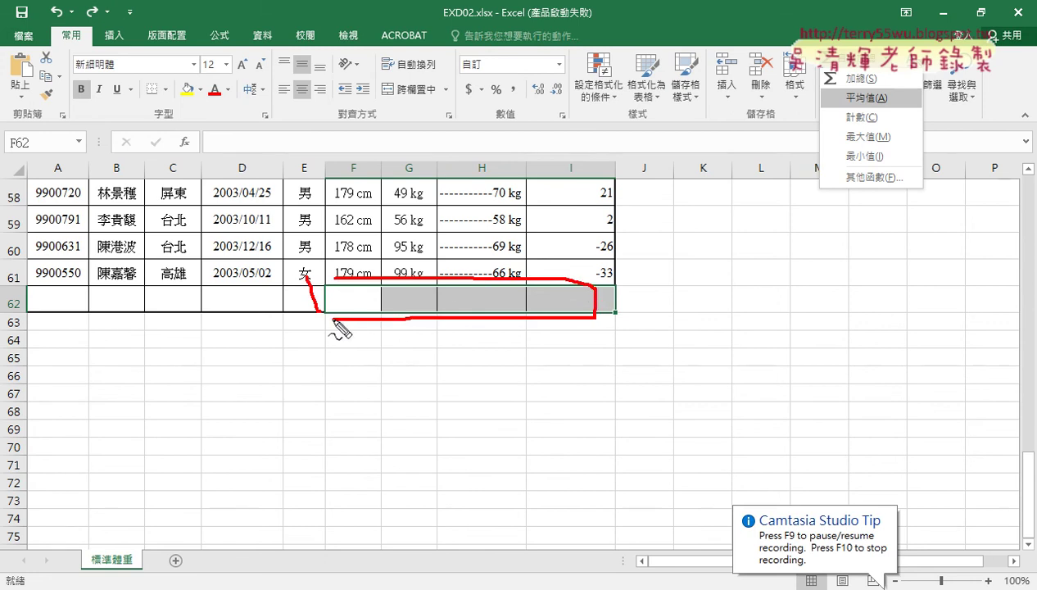
mouse_move(542, 266)
left_mouse_down()
mouse_move(835, 105)
mouse_move(866, 107)
left_mouse_up()
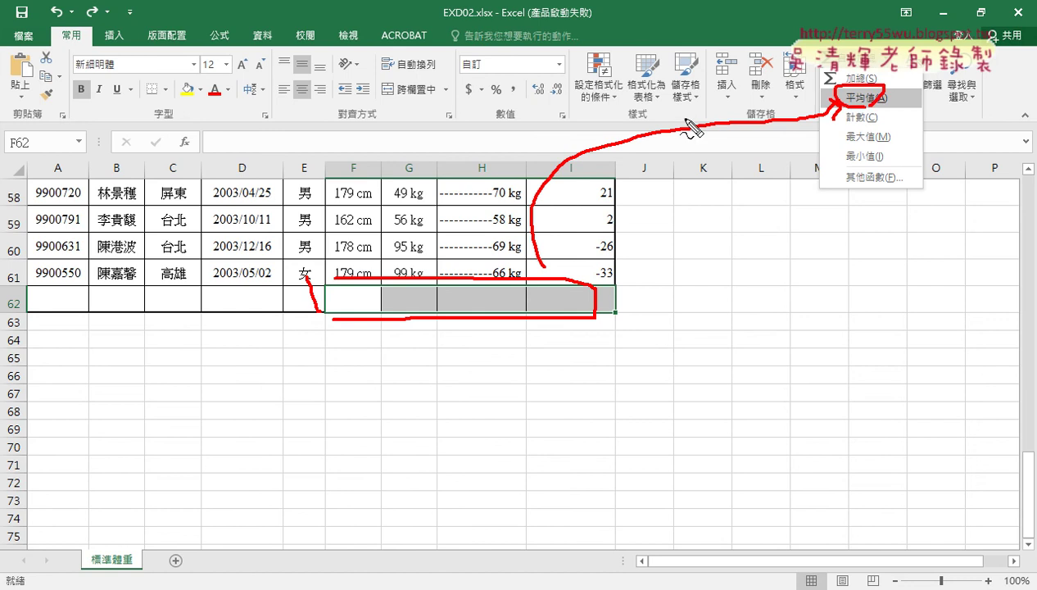
key("Escape")
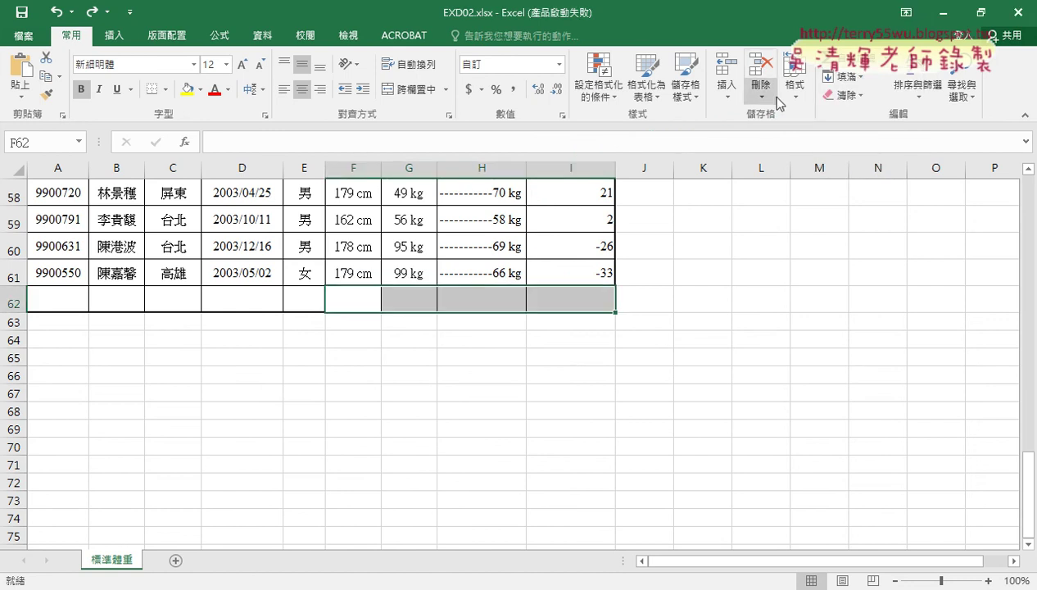
left_click(870, 66)
left_click(870, 97)
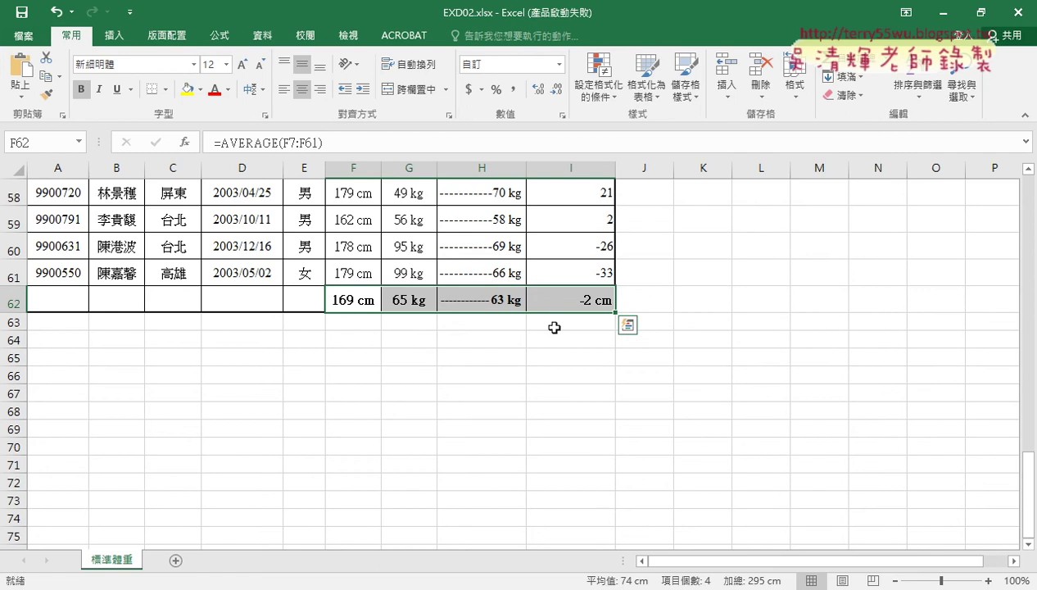
key("alt+Tab")
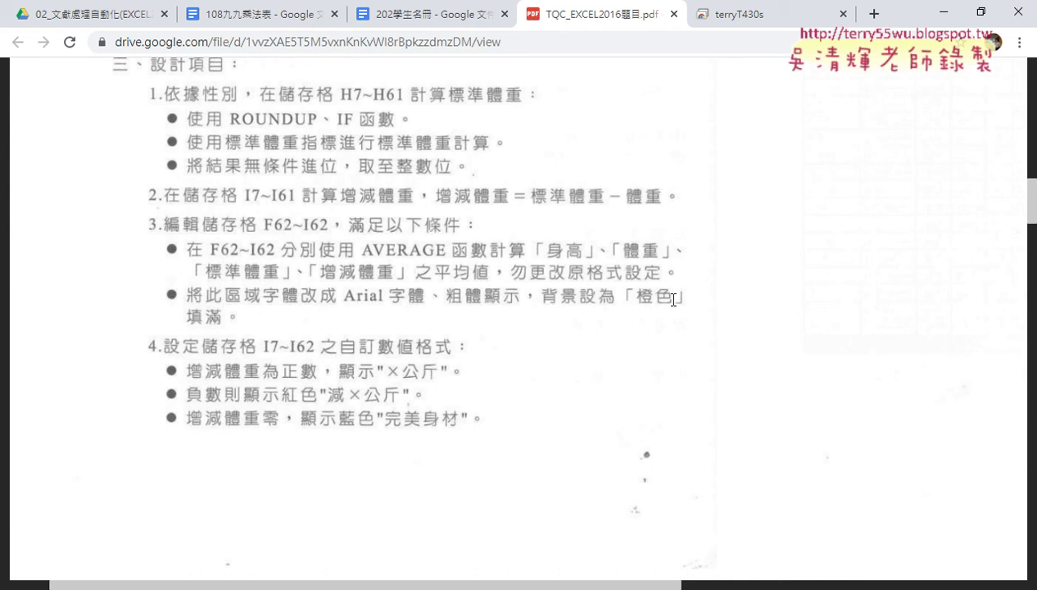
Step: Minimize the PDF viewer to return to the EXD02.xlsx workbook
left_click(943, 13)
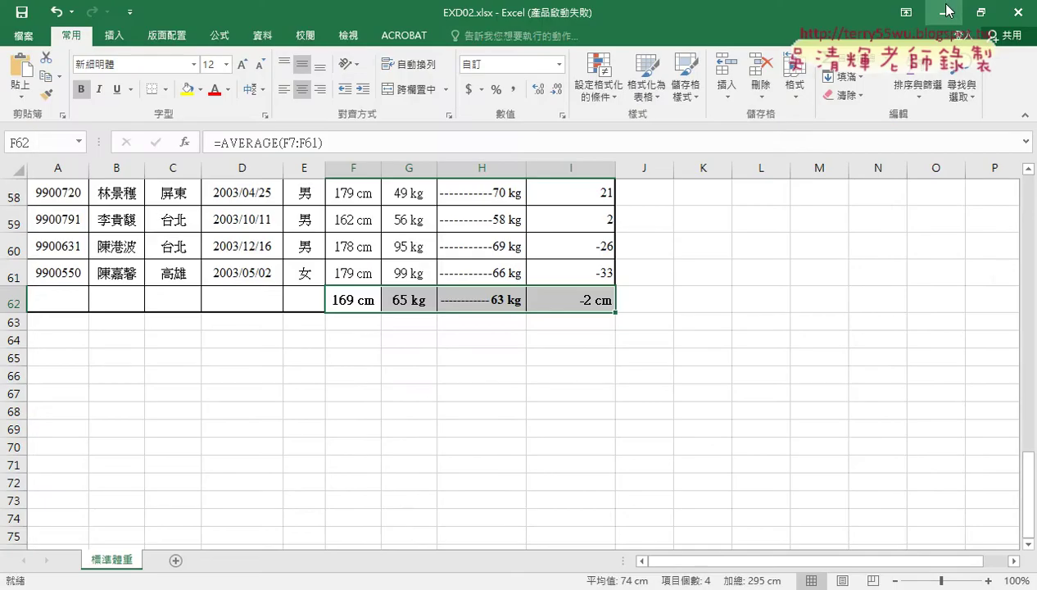
Step: Choose Arial from the font list for the F62:I62 averages
left_click(194, 64)
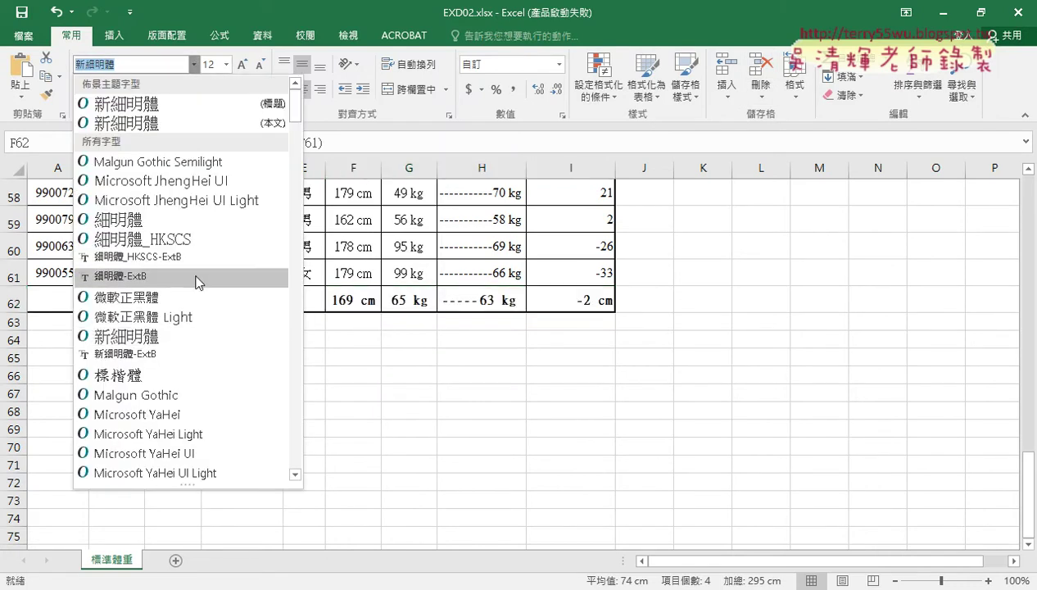
scroll(195, 282, "down", 3)
scroll(196, 278, "down", 2)
scroll(197, 282, "down", 2)
scroll(194, 278, "down", 1)
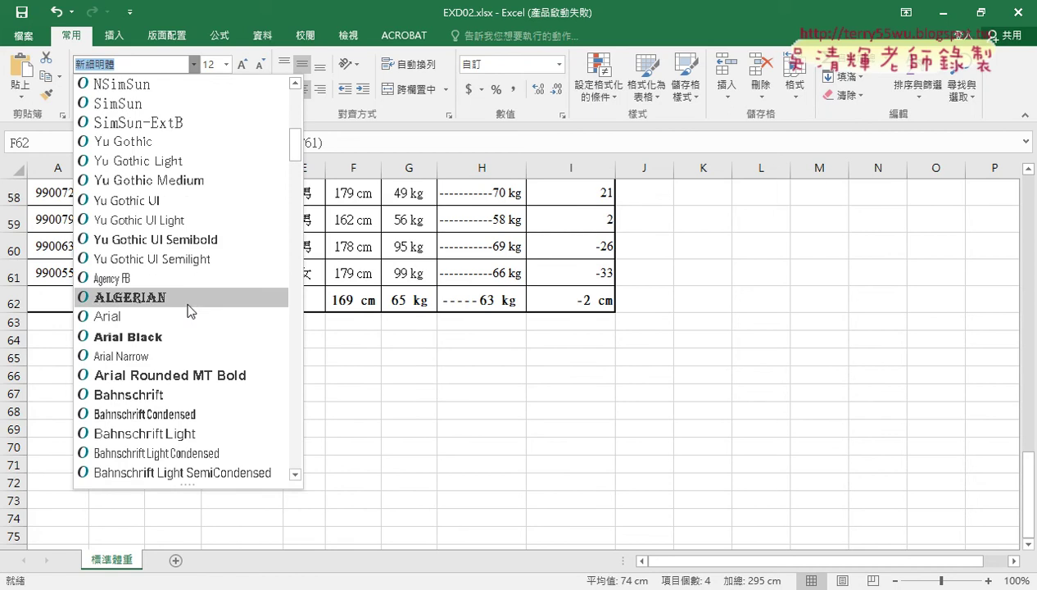
left_click(137, 323)
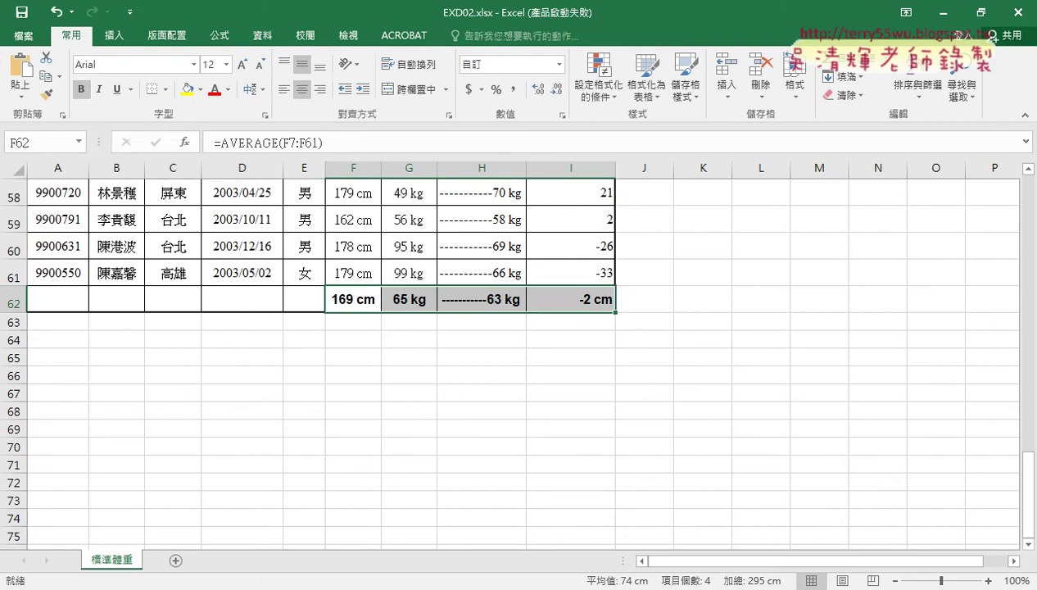
key("alt+Tab")
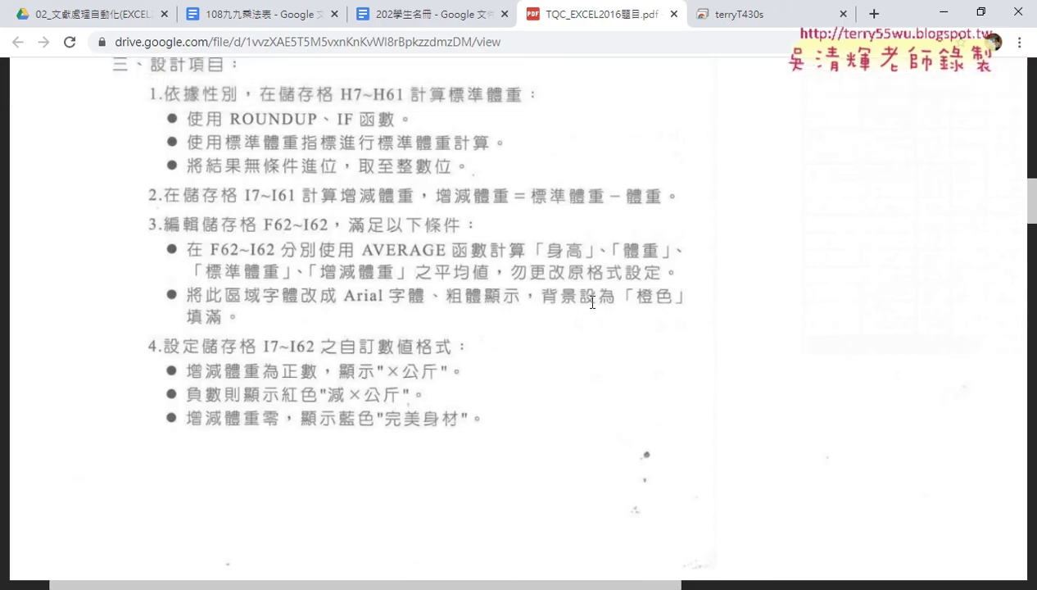
key("alt+Tab")
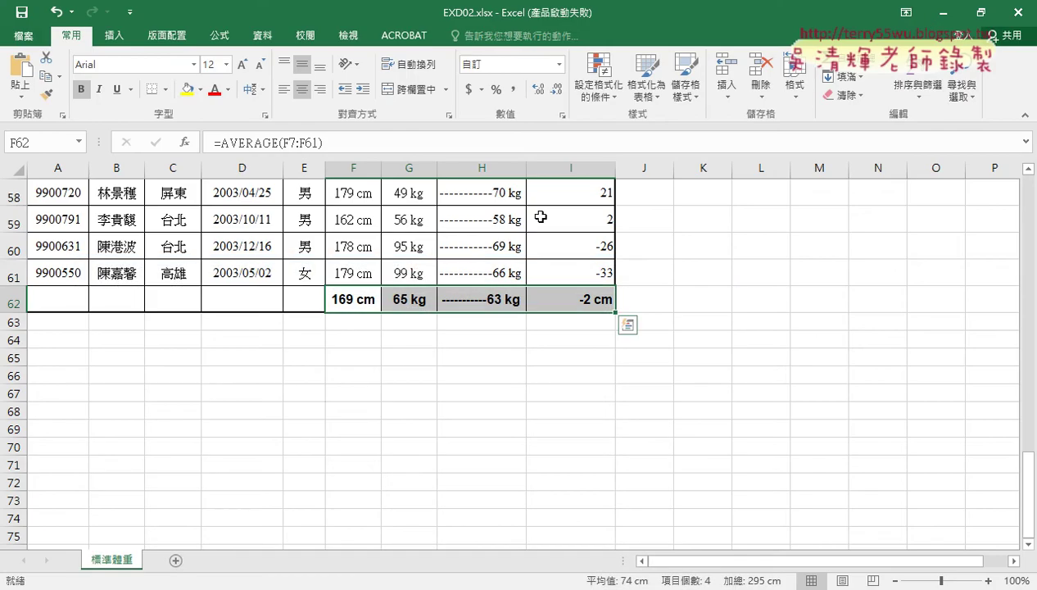
Step: Fill the F62:I62 averages with orange, then select cell I7
left_click(199, 90)
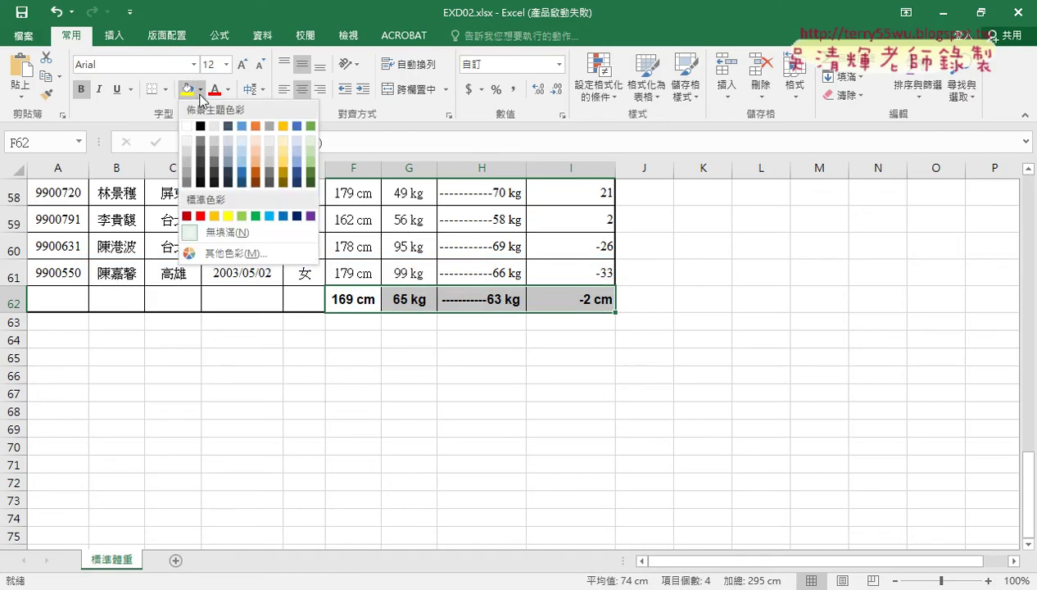
left_click(214, 217)
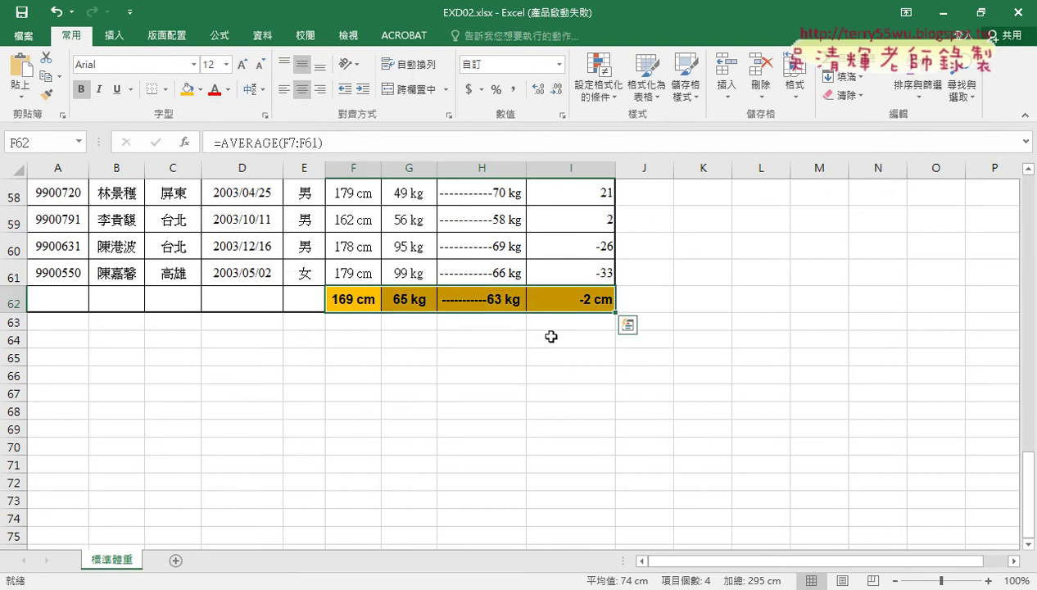
scroll(594, 451, "up", 3)
scroll(593, 451, "up", 6)
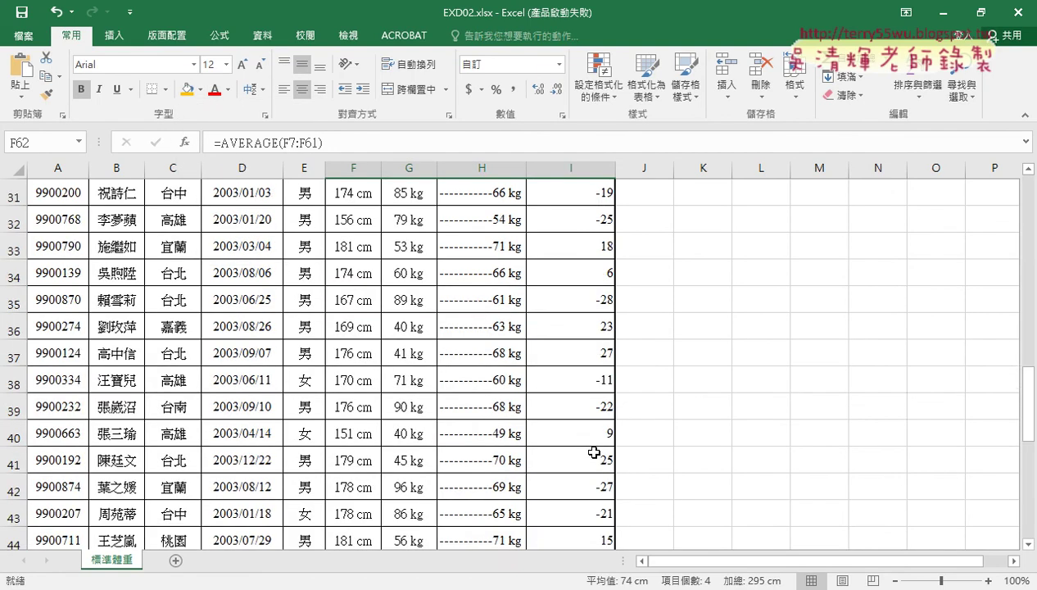
scroll(593, 451, "up", 10)
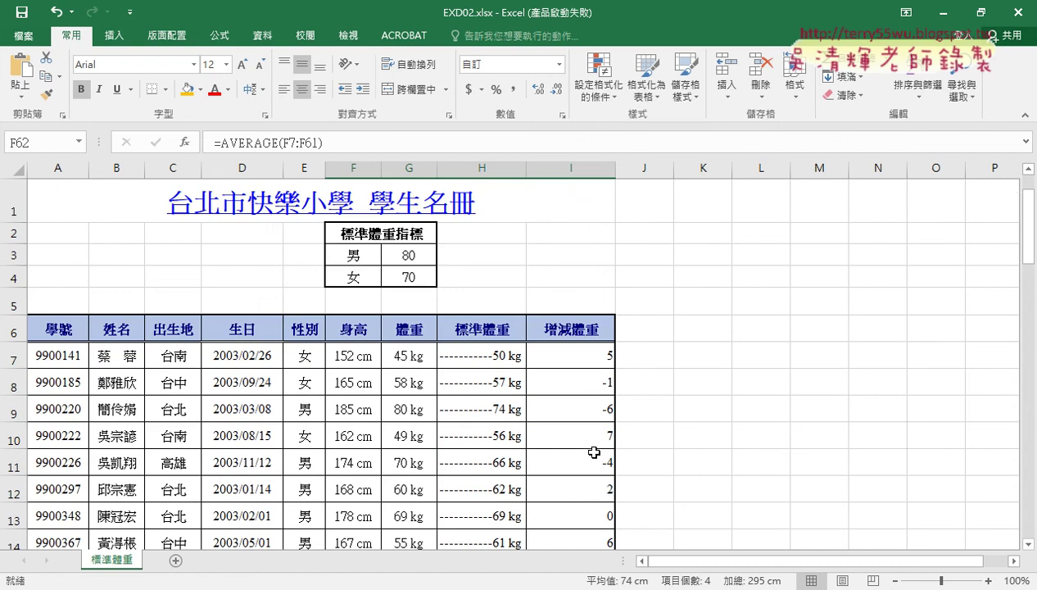
left_click(576, 359)
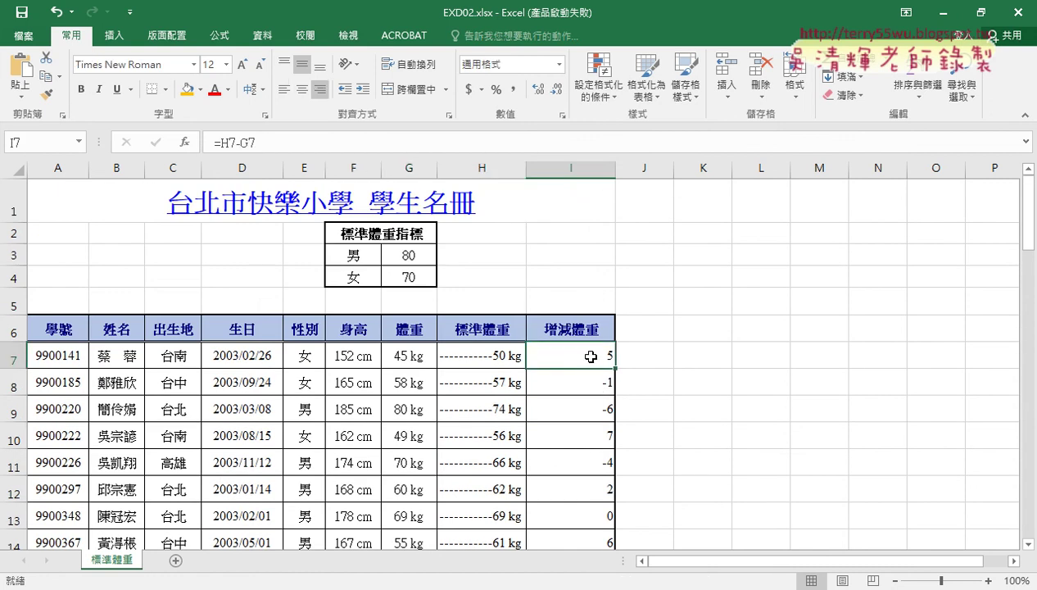
scroll(590, 407, "down", 1)
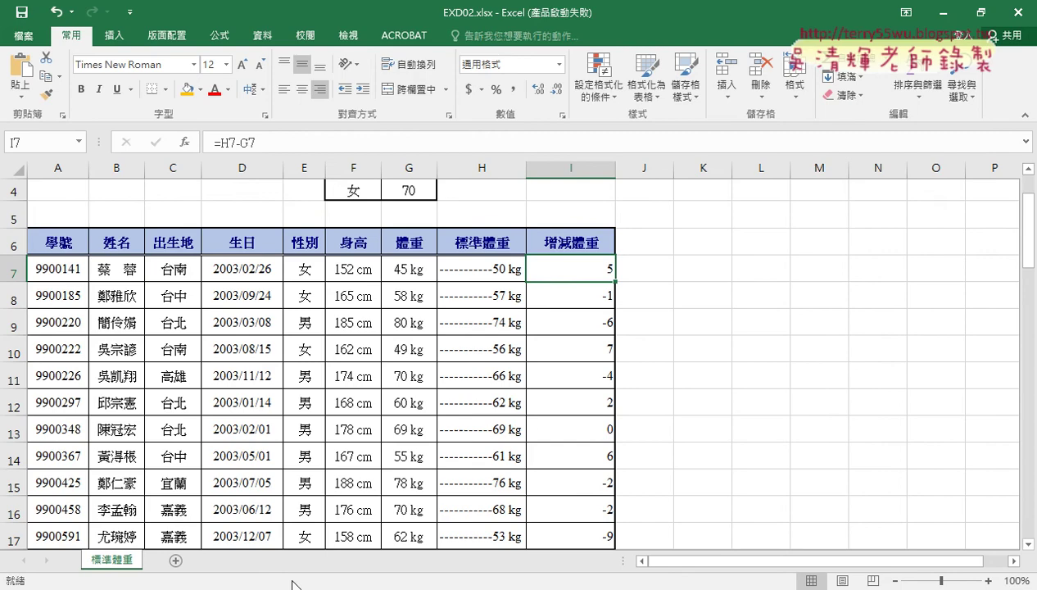
left_click(222, 576)
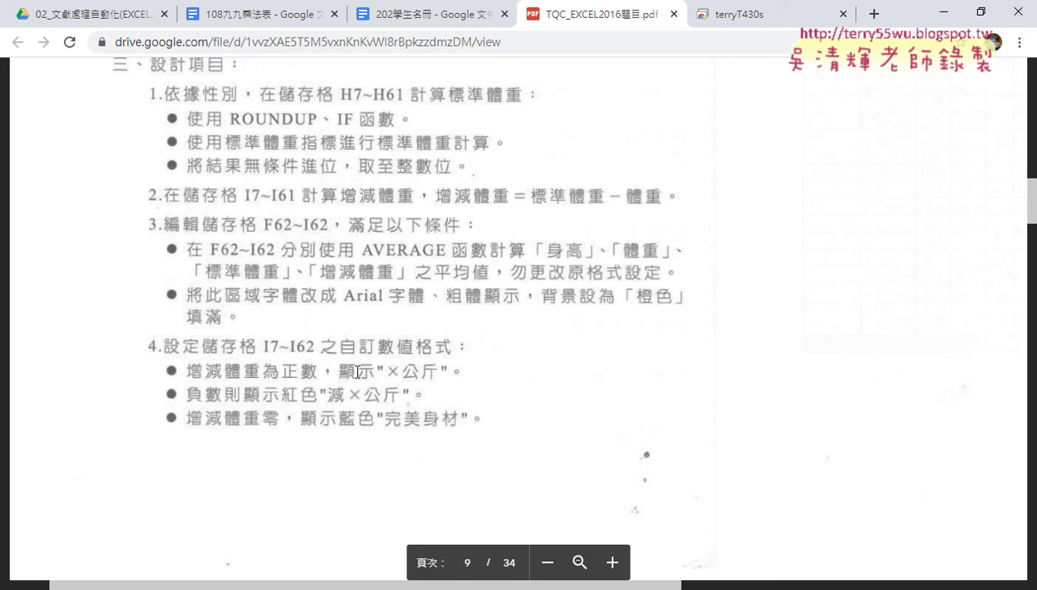
Step: Read requirement 4's I7:I62 custom format rules in the PDF, then return to Excel
left_click(943, 12)
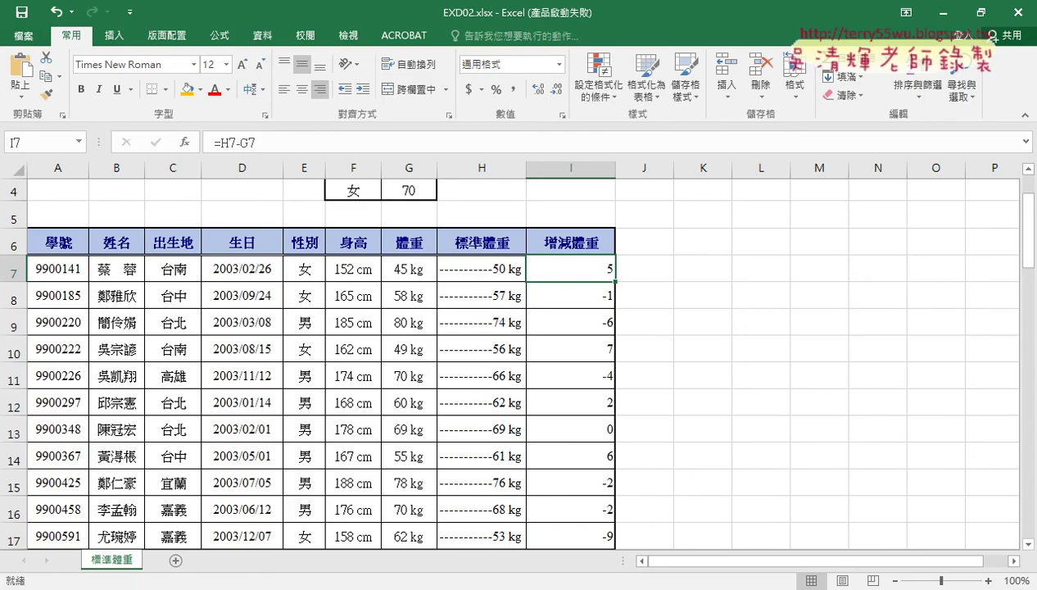
key("alt+Tab")
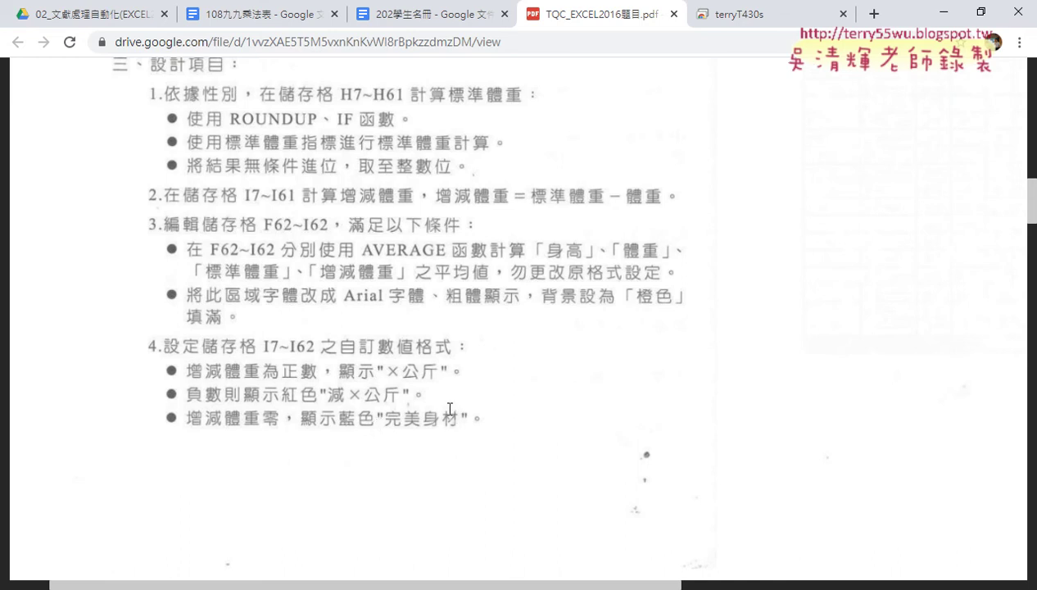
left_click(945, 18)
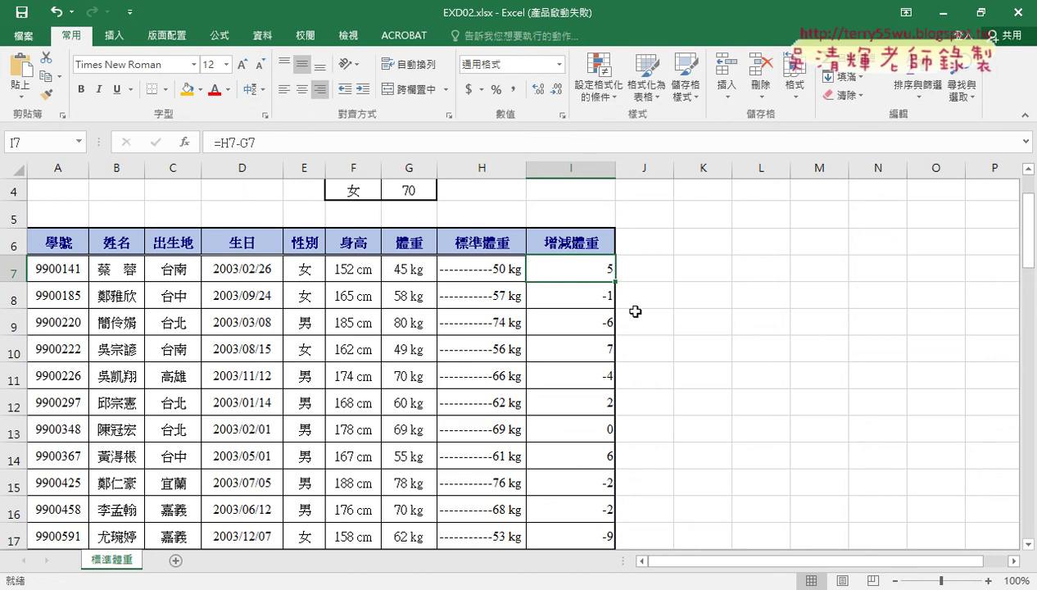
Step: Select the weight-change cells I7:I61 and bring up their right-click menu for 儲存格格式
scroll(597, 301, "down", 4)
scroll(589, 300, "down", 12)
scroll(590, 305, "down", 3)
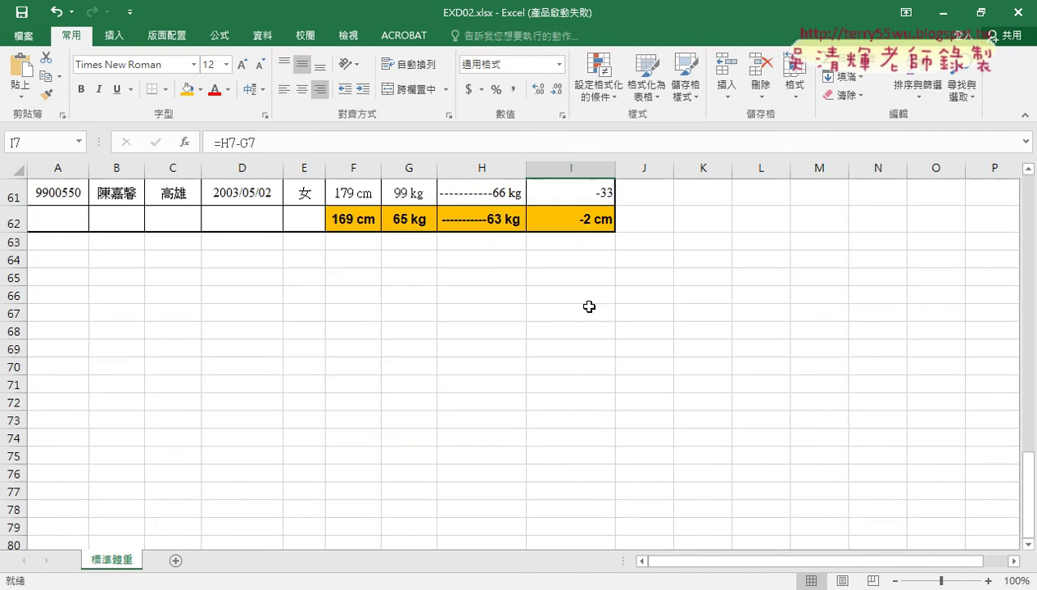
scroll(602, 270, "up", 3)
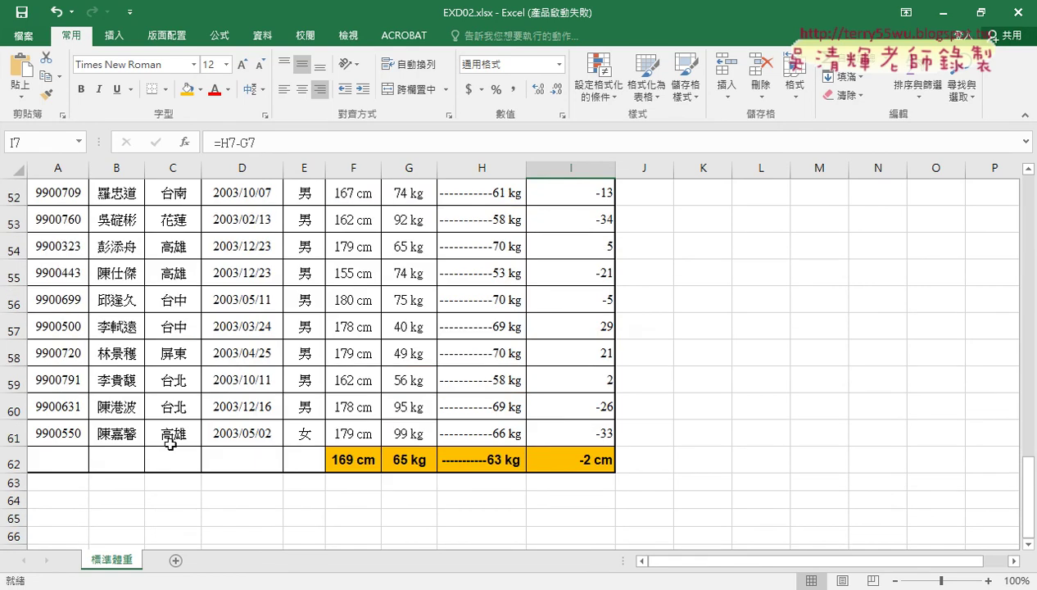
left_click(591, 436, "shift")
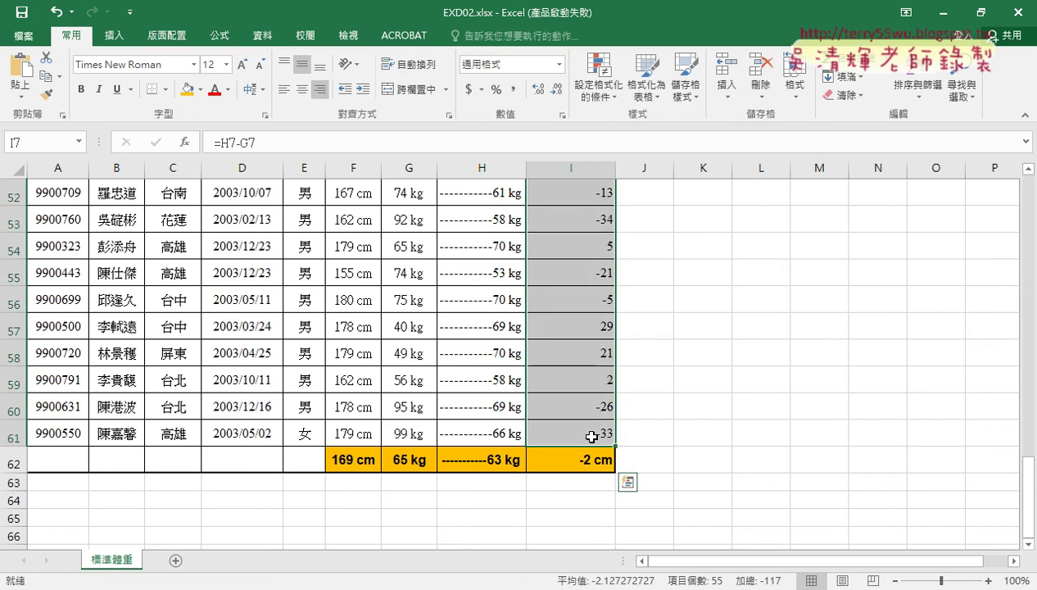
scroll(581, 291, "up", 4)
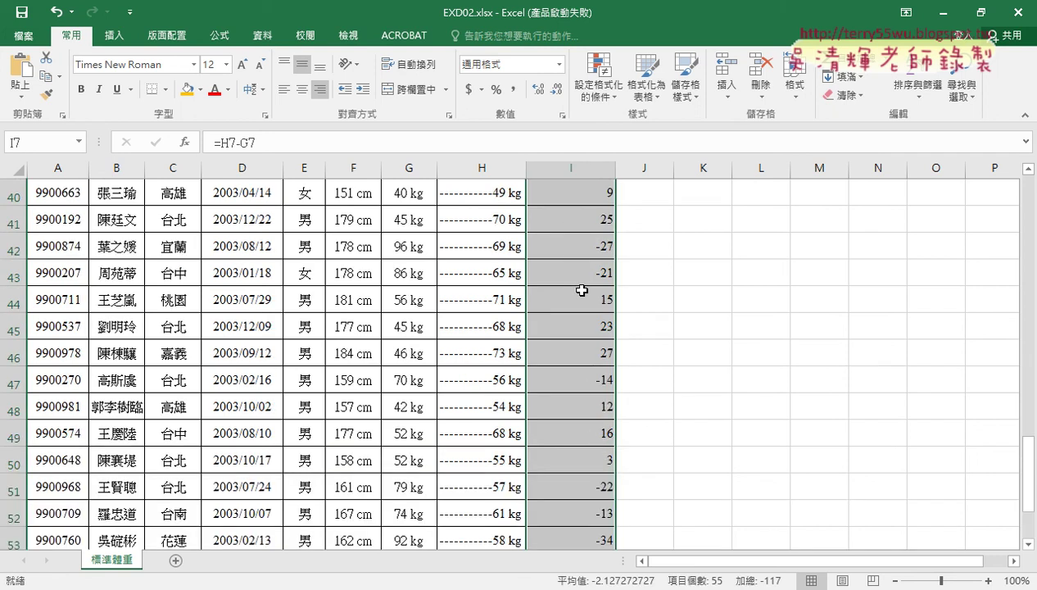
scroll(582, 290, "up", 10)
scroll(581, 290, "up", 3)
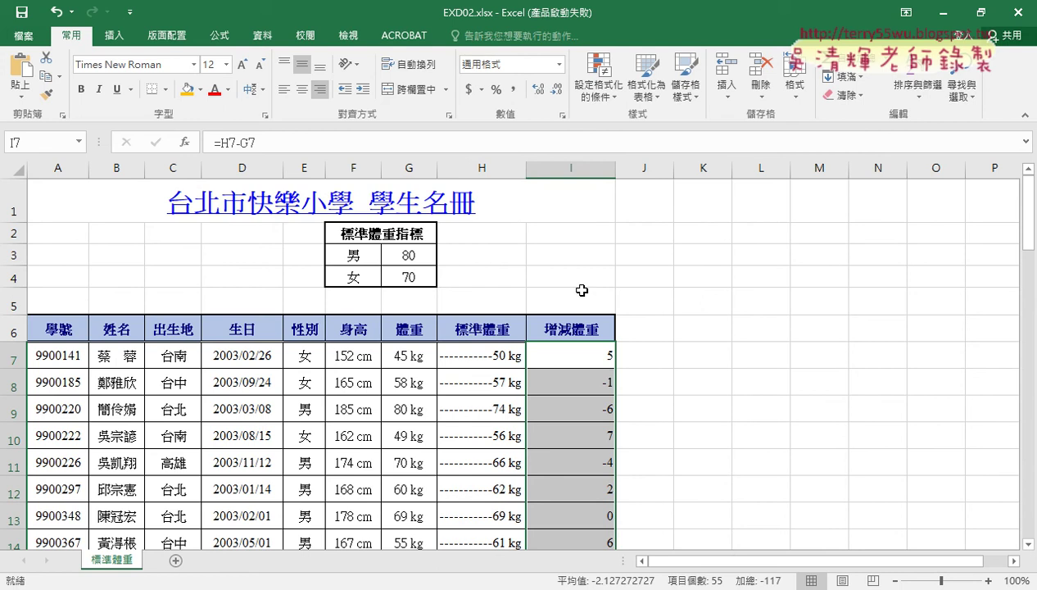
right_click(563, 394)
Step: In Format Cells for column I, choose the Custom category and clear the existing format code
left_click(606, 310)
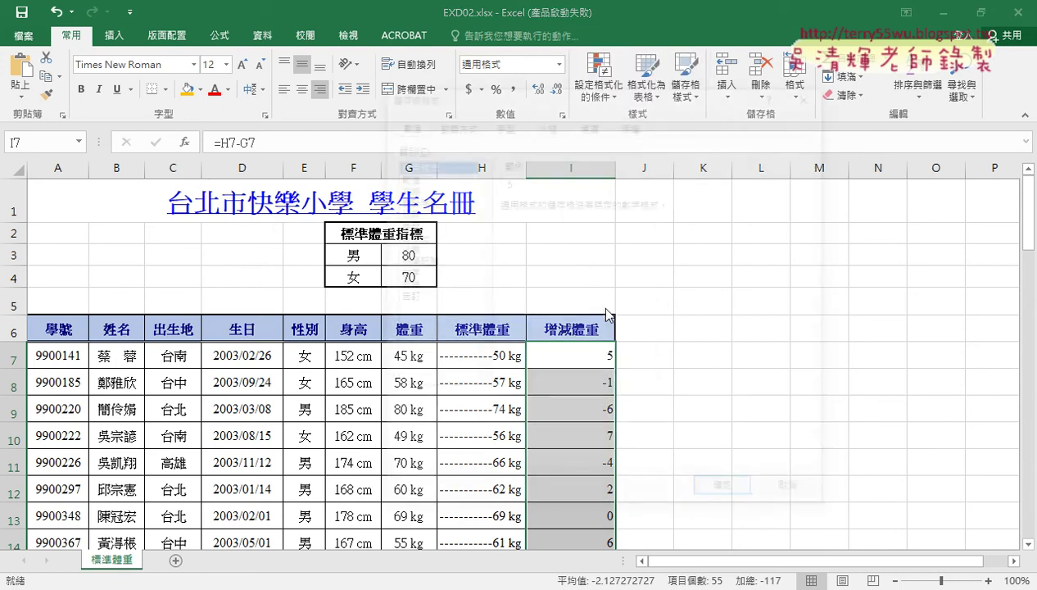
left_click(404, 297)
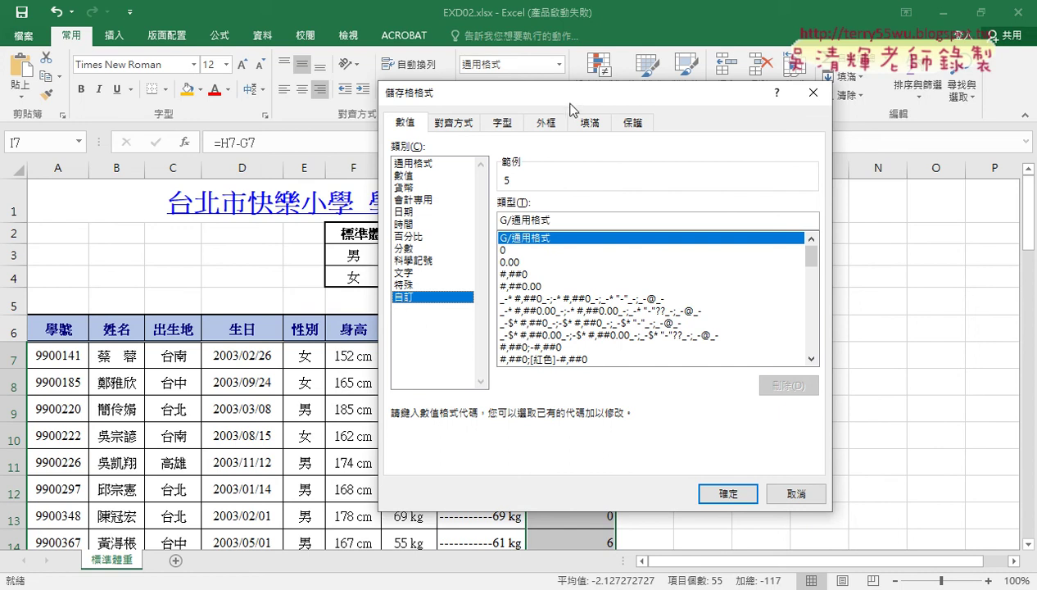
left_click_drag(572, 99, 781, 100)
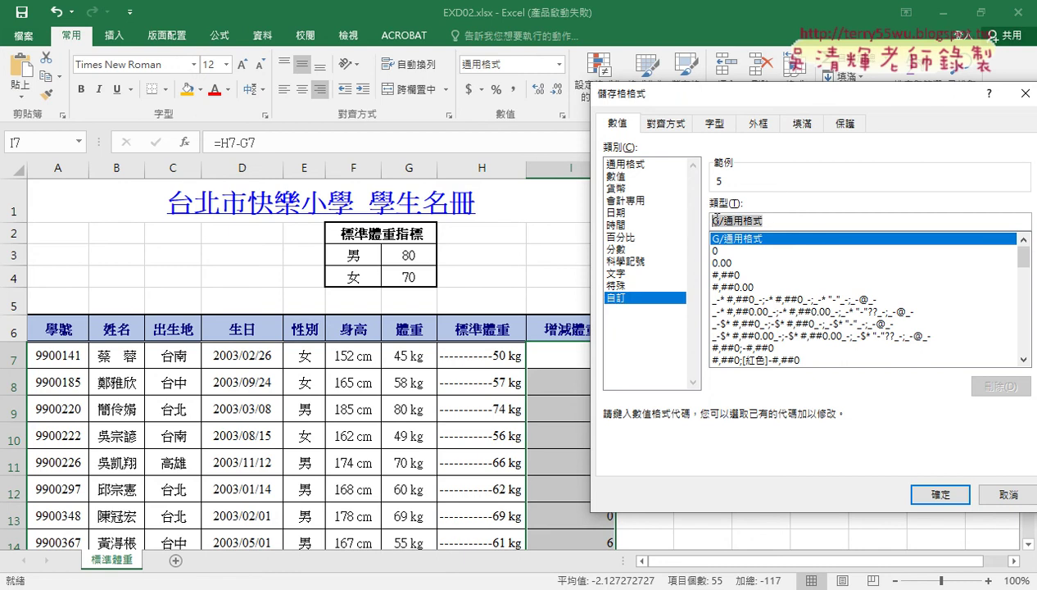
key("BackSpace")
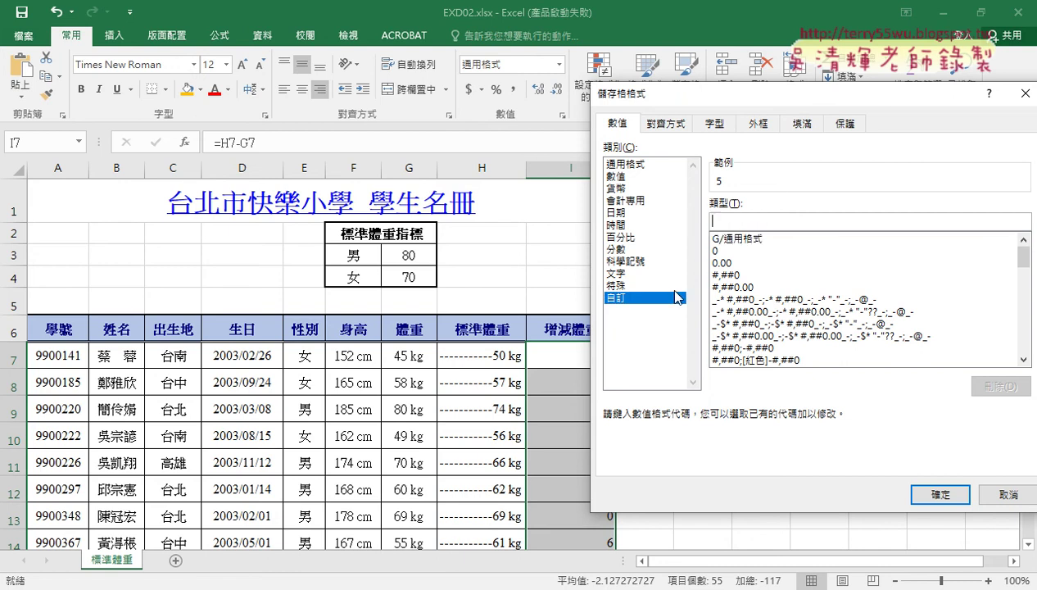
key("alt+Tab")
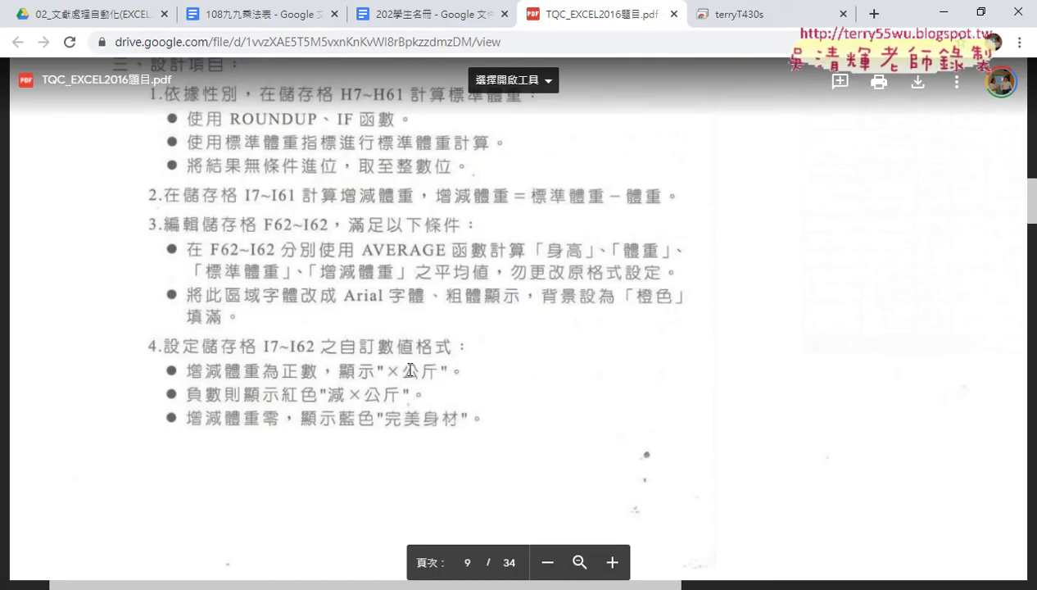
left_click(943, 13)
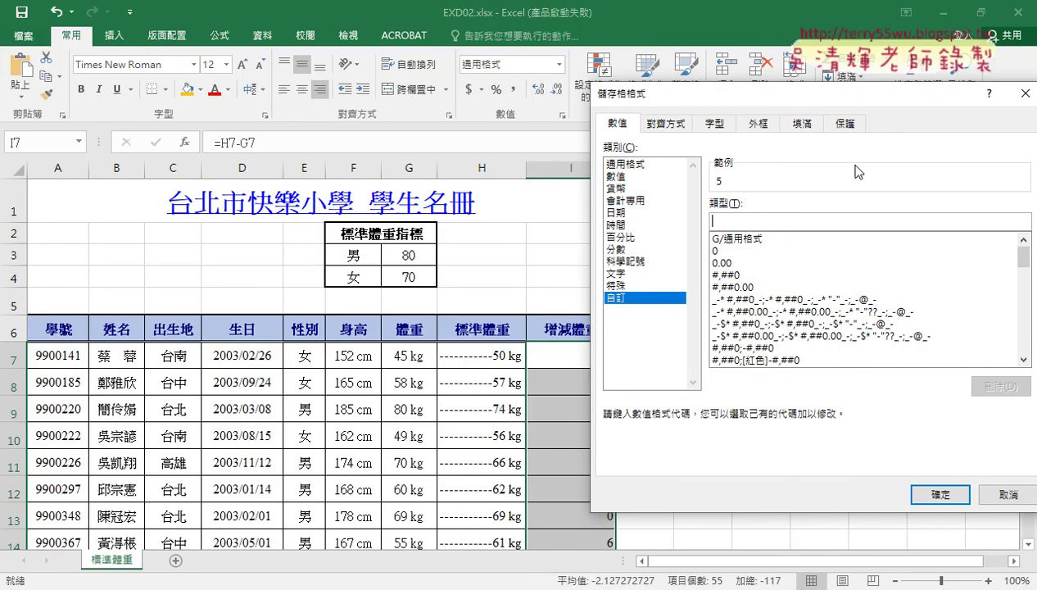
Step: Enter the custom format code 0"公斤" and apply it
left_click(729, 217)
type("0")
type("\"\"")
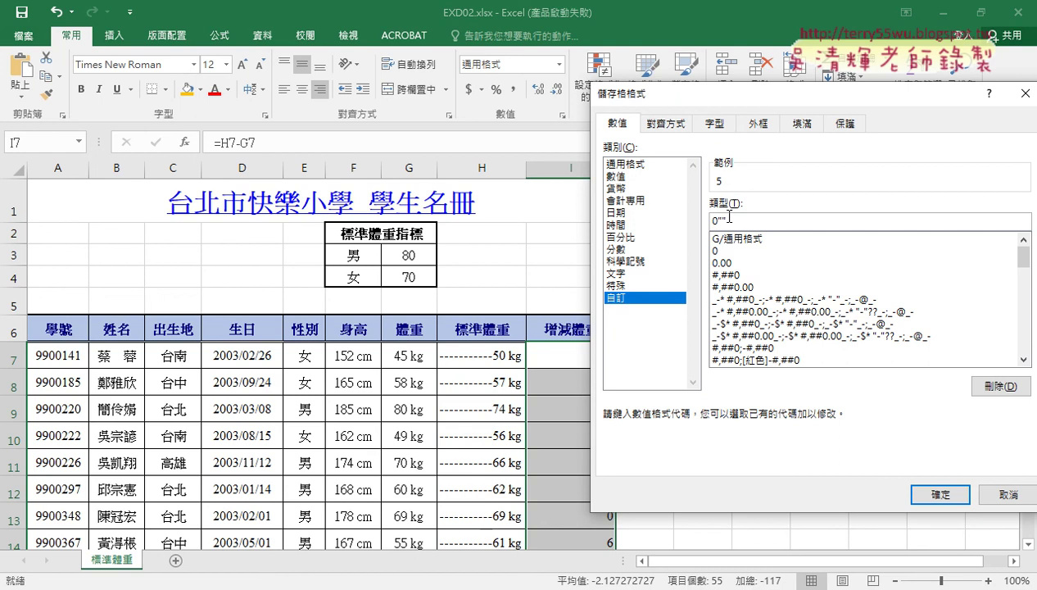
type("vx")
key("BackSpace")
key("BackSpace")
type("公")
type("ㄐㄧ")
type("ㄣ")
key("space")
left_click(940, 495)
Step: Scroll to check column I's 公斤 values, then switch to the exam PDF
scroll(701, 393, "down", 2)
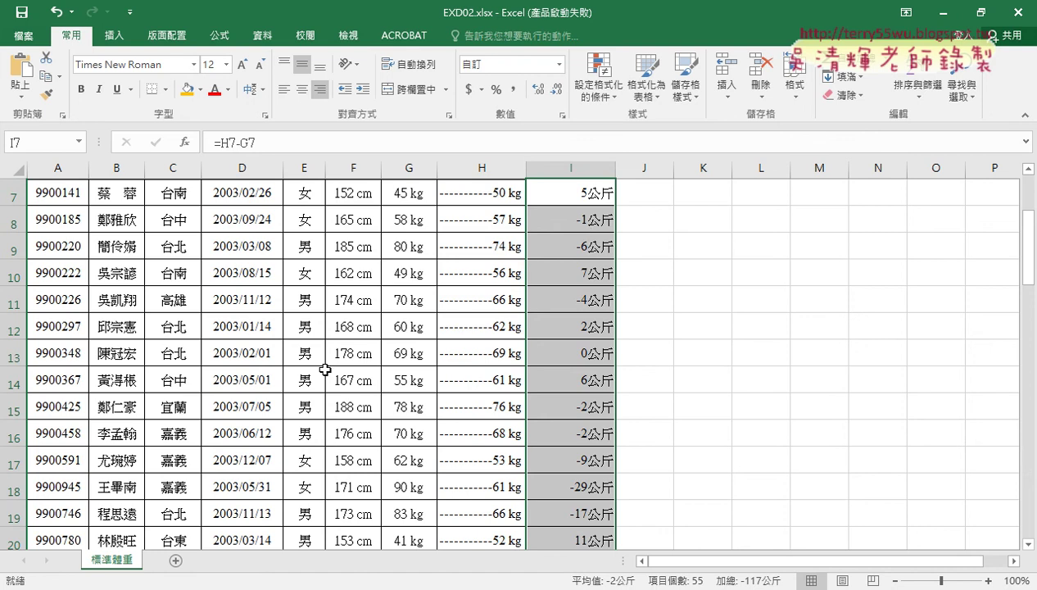
key("alt+Tab")
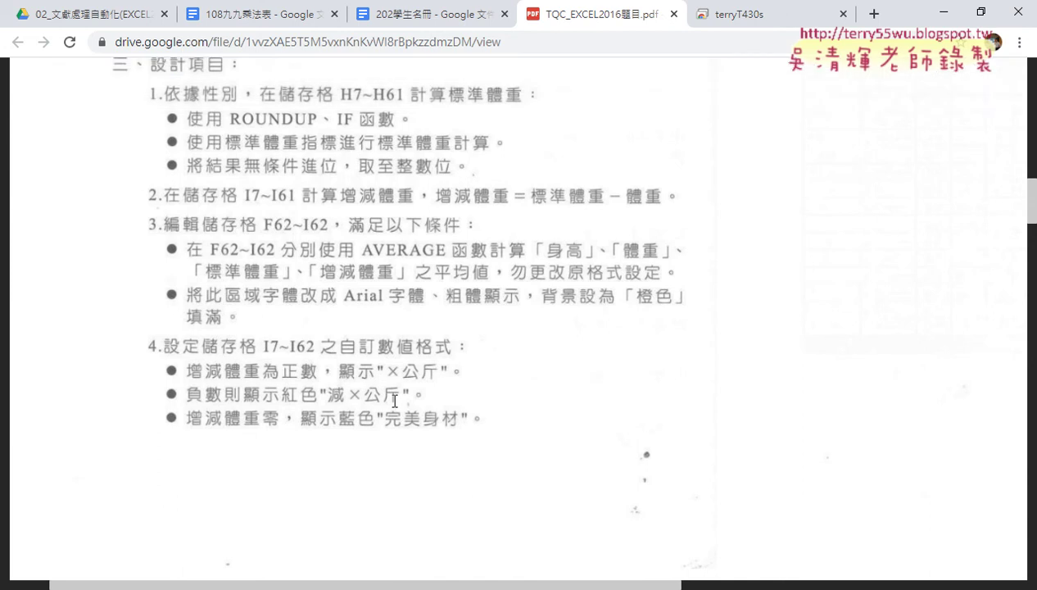
Step: Reopen Format Cells for column I and start a negative section ;[紅色]"減 in the code
key("alt+Tab")
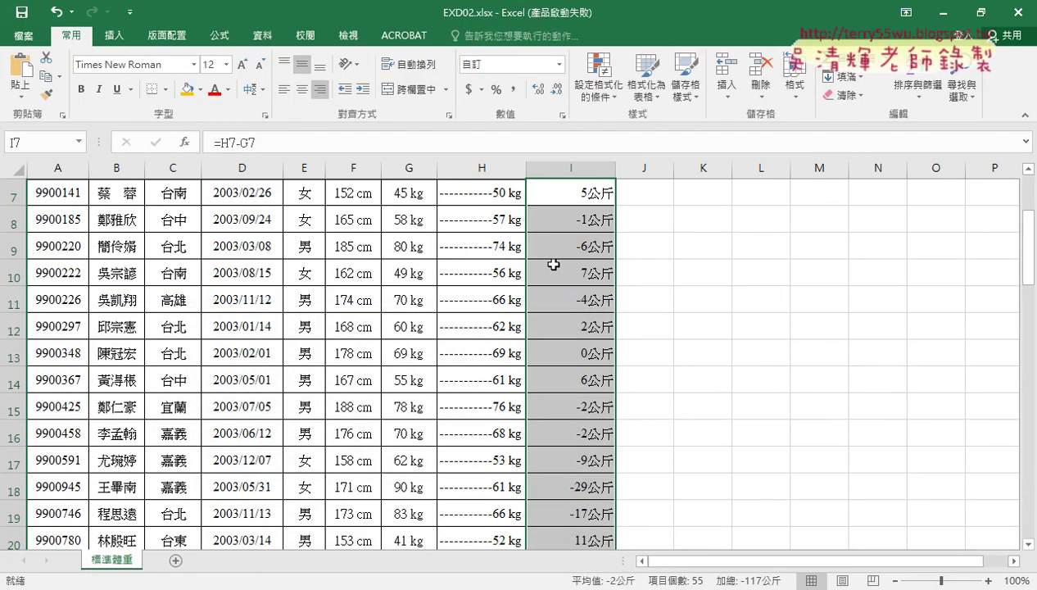
right_click(554, 265)
left_click(614, 494)
left_click(604, 293)
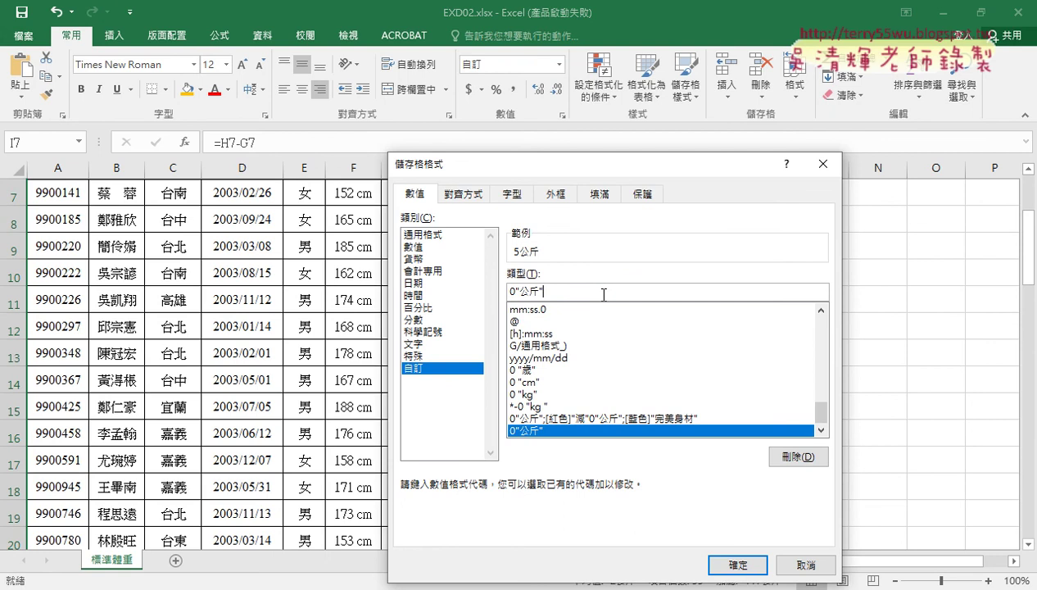
type(";")
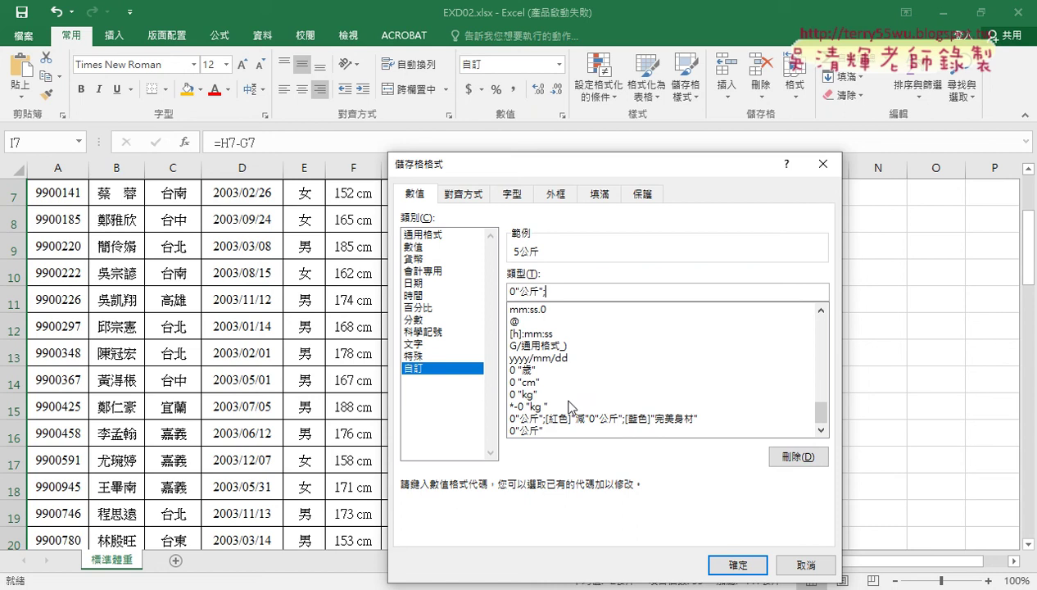
type("[")
type("洪")
type("ㄙㄜ")
type("ˋ")
key("Return")
type("]")
type("\"")
type("減")
Step: Complete the negative section as [紅色]"減"0"公斤" by reusing the 公斤 part, and apply it
left_click_drag(543, 292, 509, 291)
right_click(519, 296)
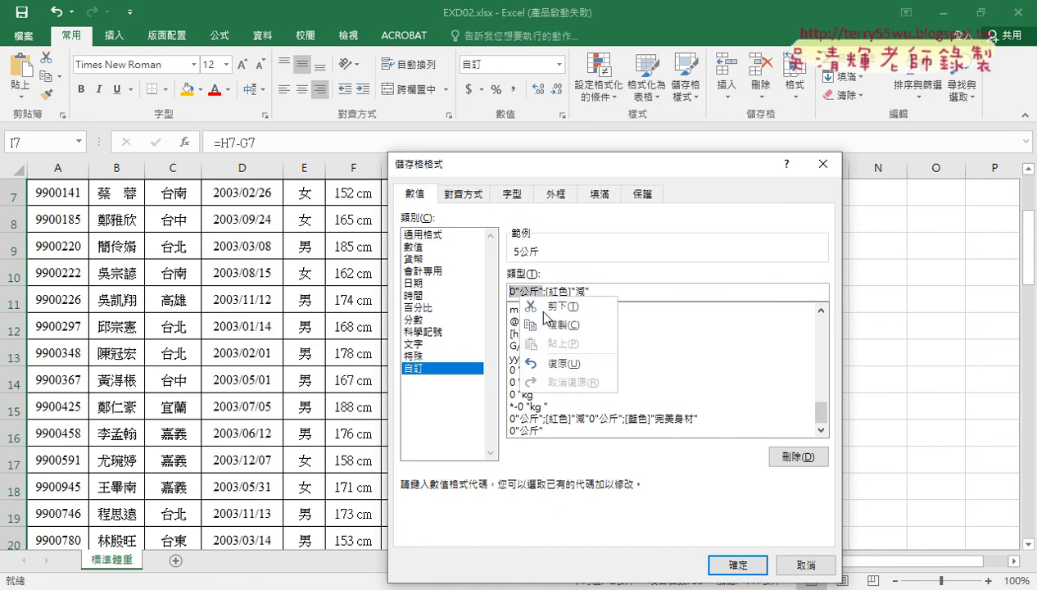
left_click(544, 318)
left_click(607, 291)
right_click(610, 291)
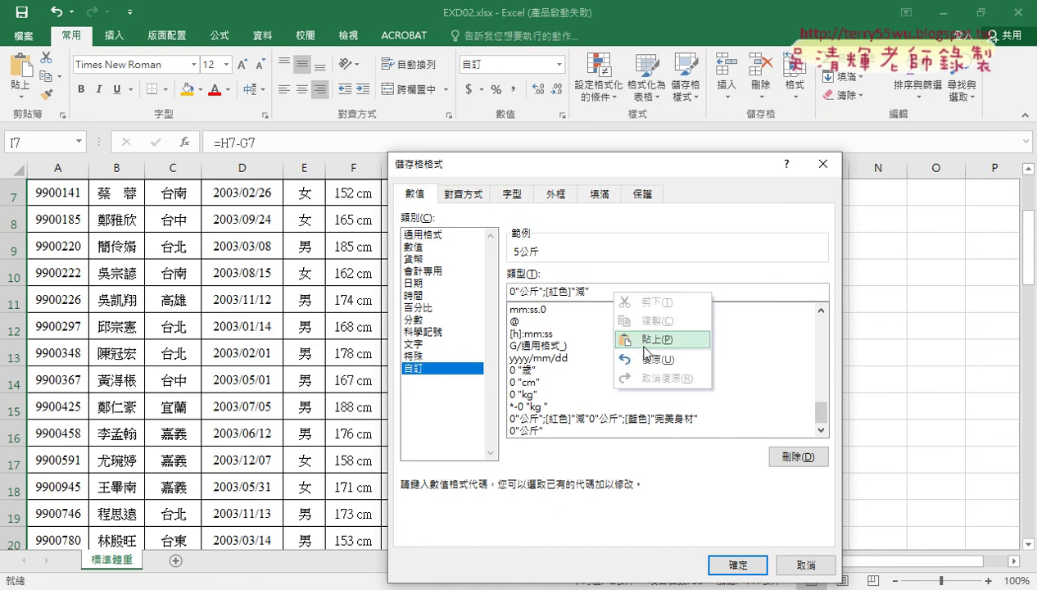
left_click(636, 339)
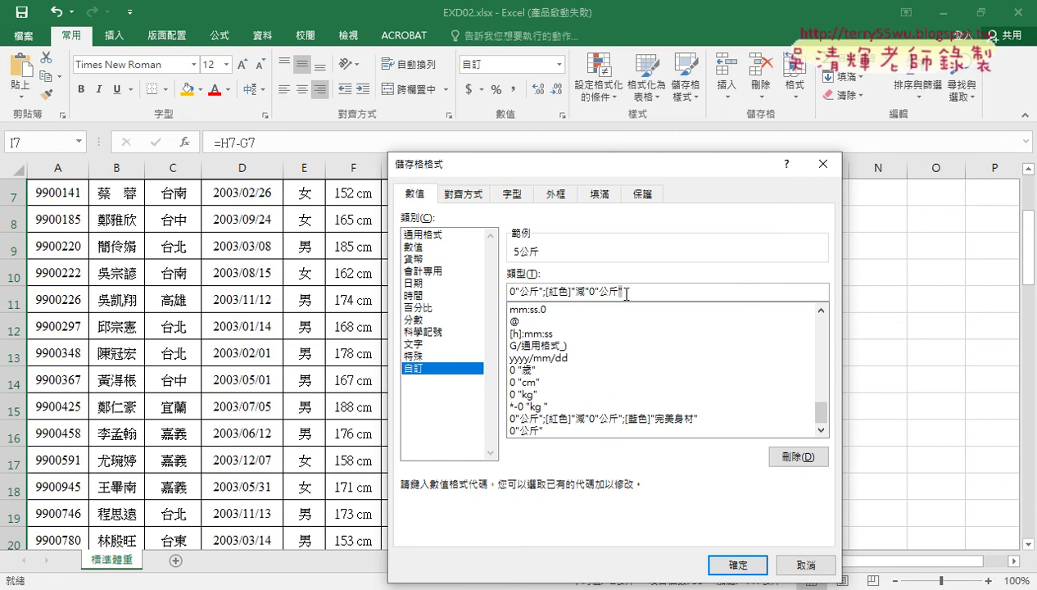
left_click_drag(622, 292, 547, 291)
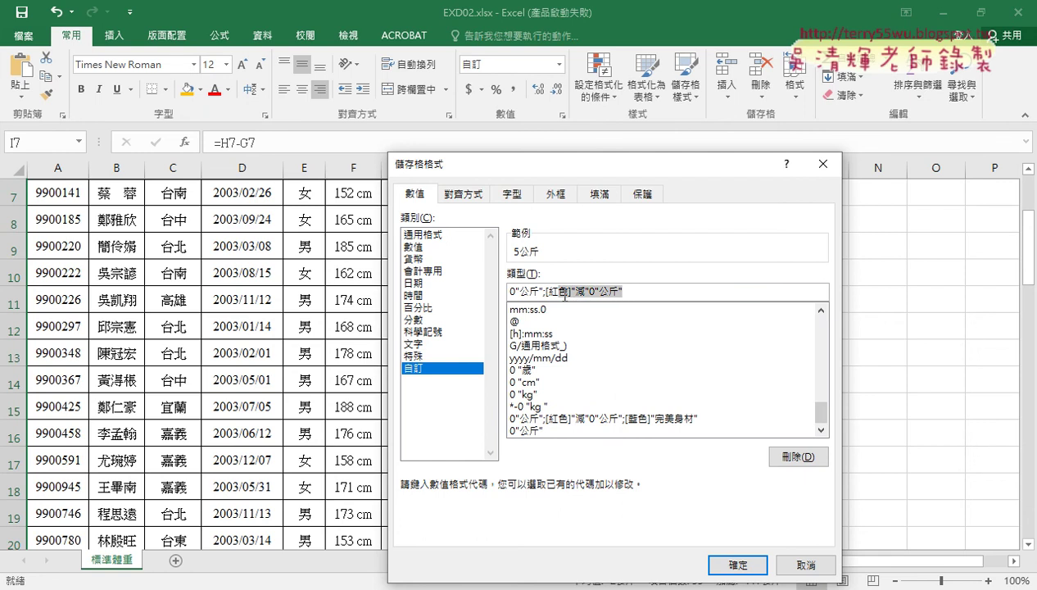
left_click(734, 564)
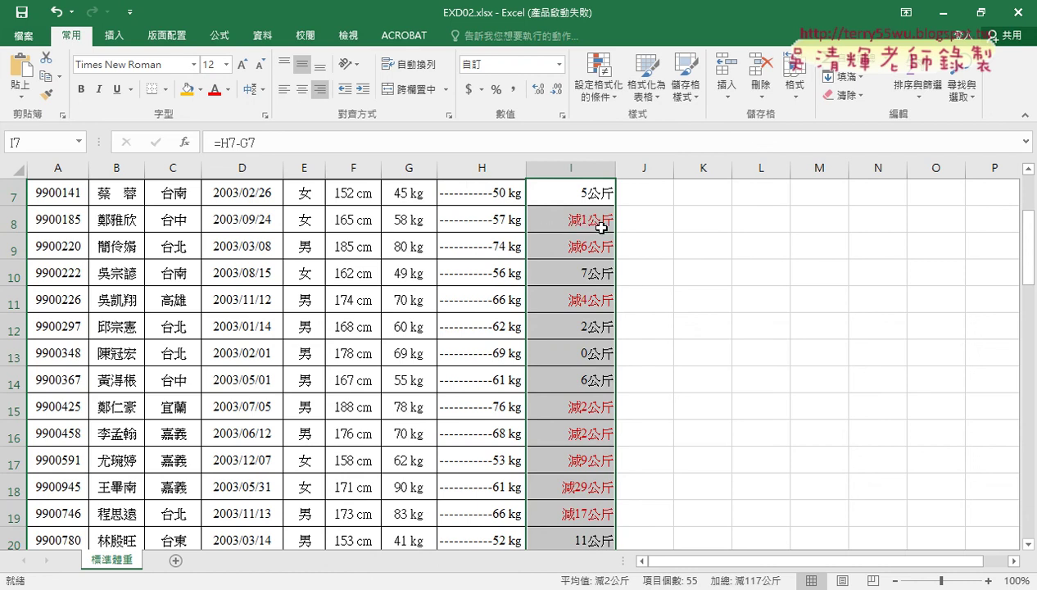
scroll(694, 362, "down", 2)
scroll(694, 362, "down", 4)
scroll(694, 362, "down", 1)
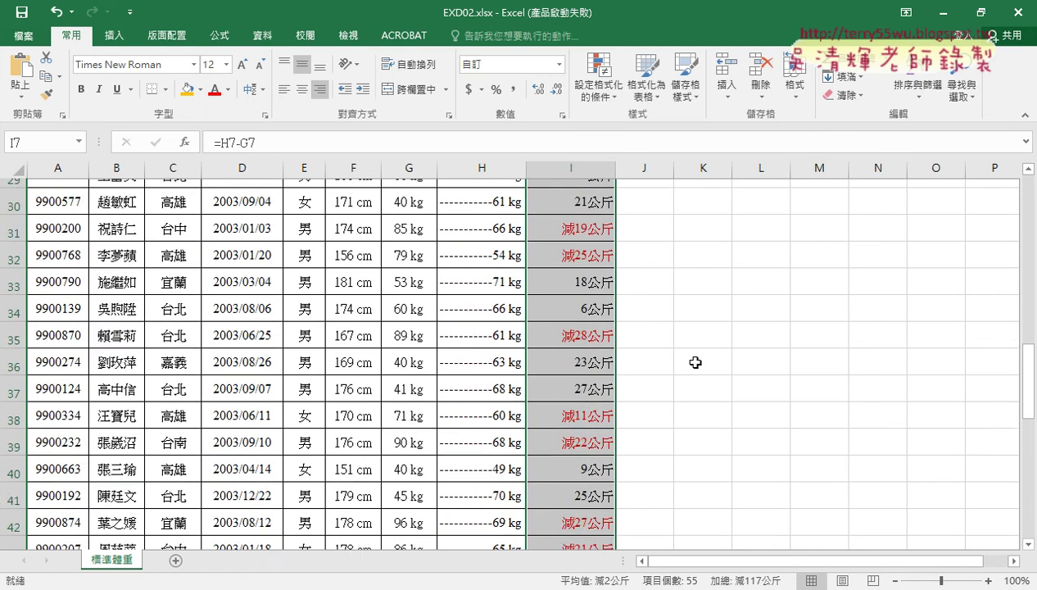
scroll(694, 362, "down", 2)
scroll(694, 362, "down", 2)
scroll(695, 362, "down", 2)
scroll(694, 362, "down", 2)
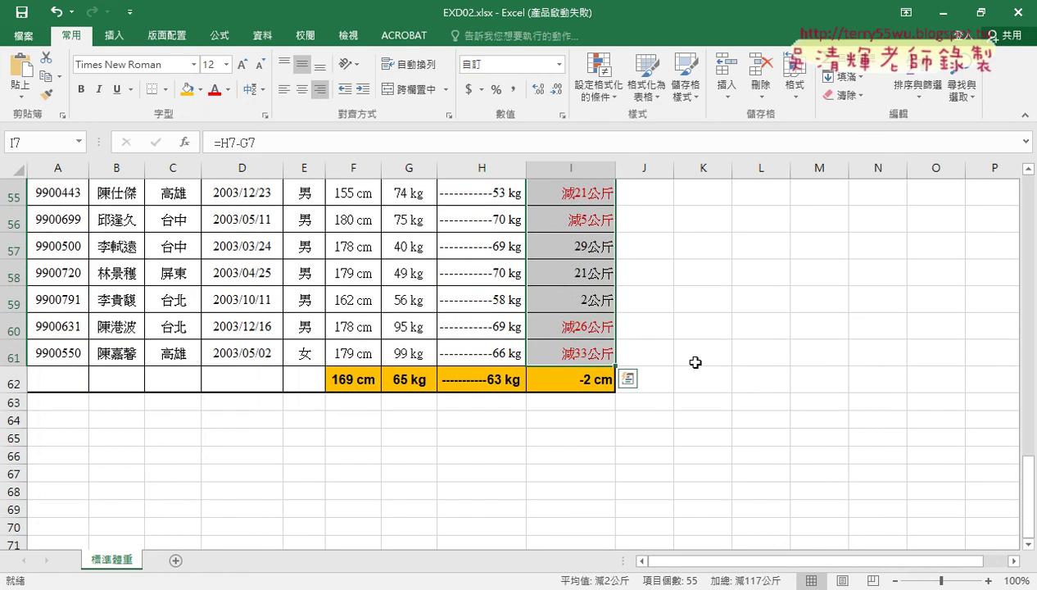
scroll(694, 362, "up", 4)
scroll(694, 362, "up", 2)
scroll(694, 362, "up", 2)
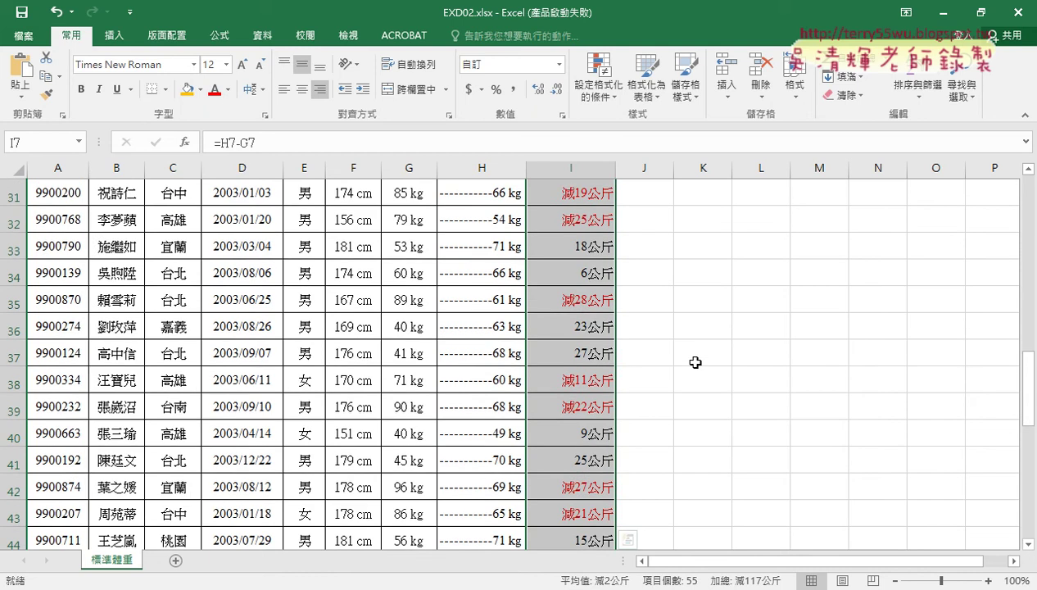
scroll(694, 362, "up", 2)
scroll(694, 362, "up", 2)
scroll(694, 362, "up", 2)
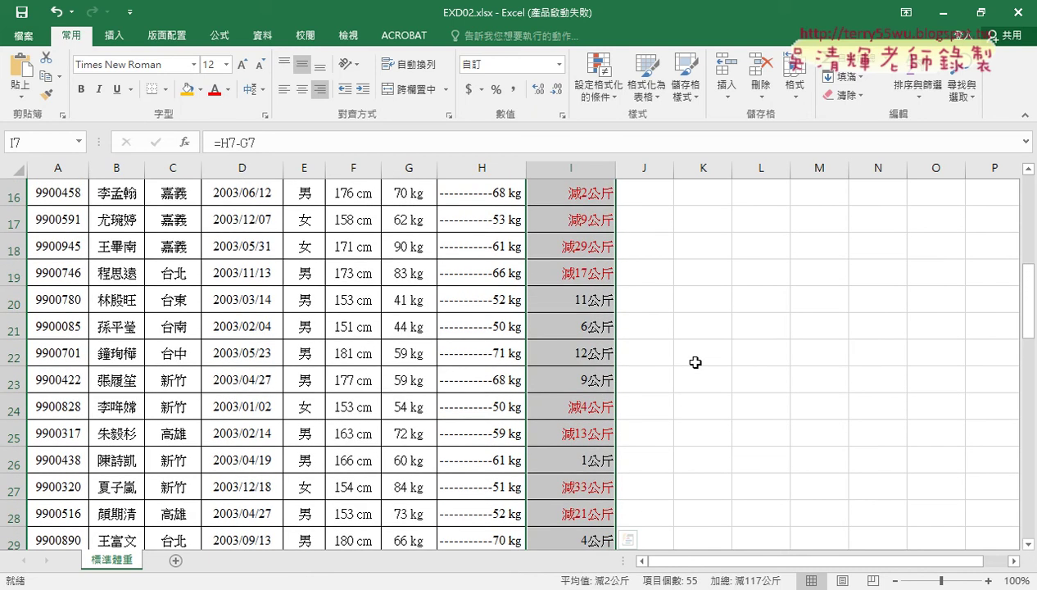
scroll(694, 362, "up", 2)
scroll(694, 362, "up", 1)
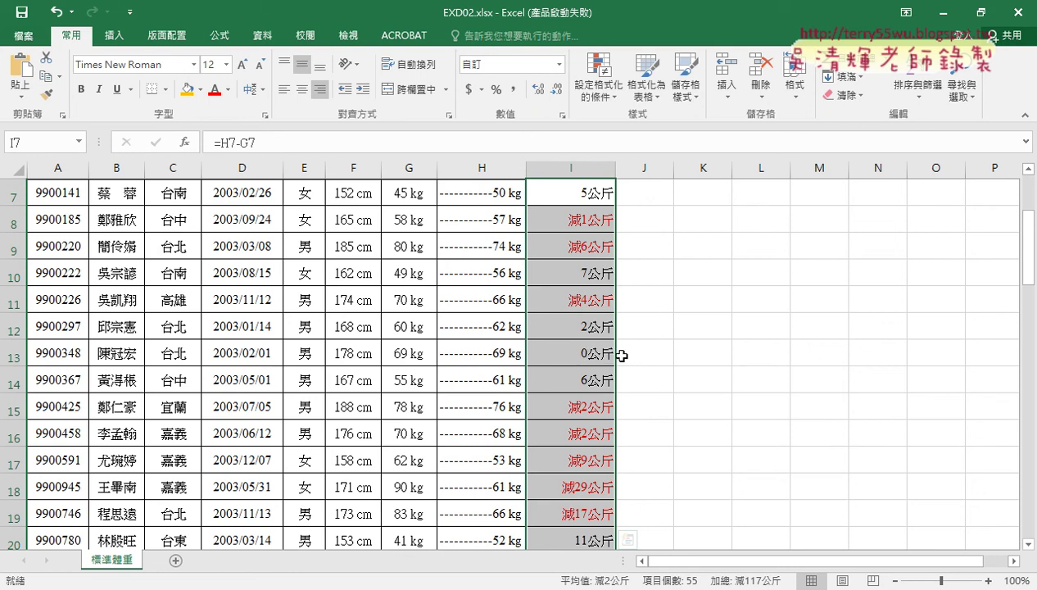
Step: Append the zero section ;[藍色]"完美身材" to the end of column I's custom format code
right_click(577, 222)
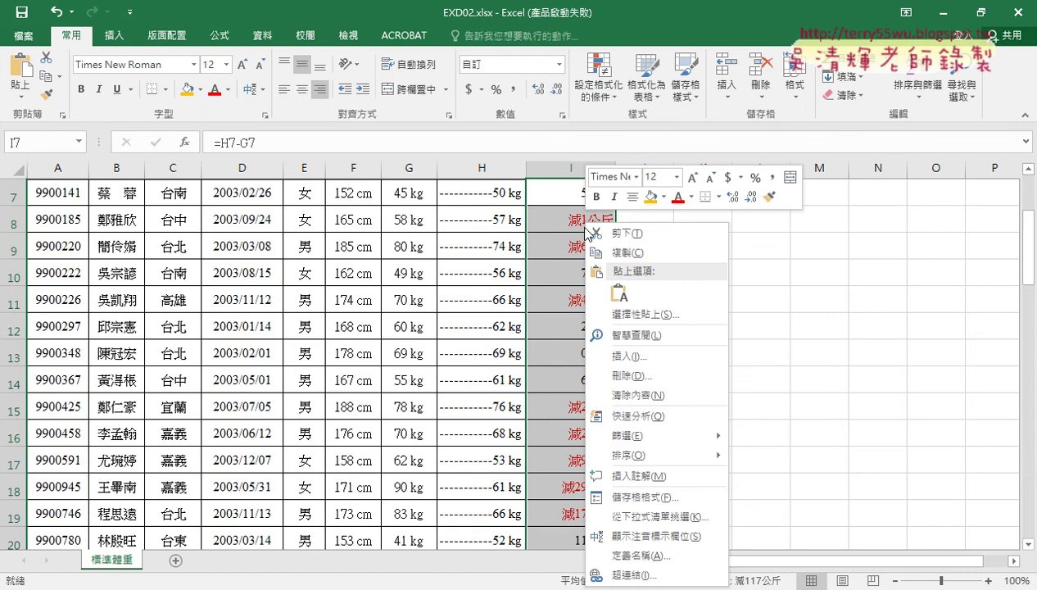
left_click(661, 496)
left_click_drag(662, 173, 647, 57)
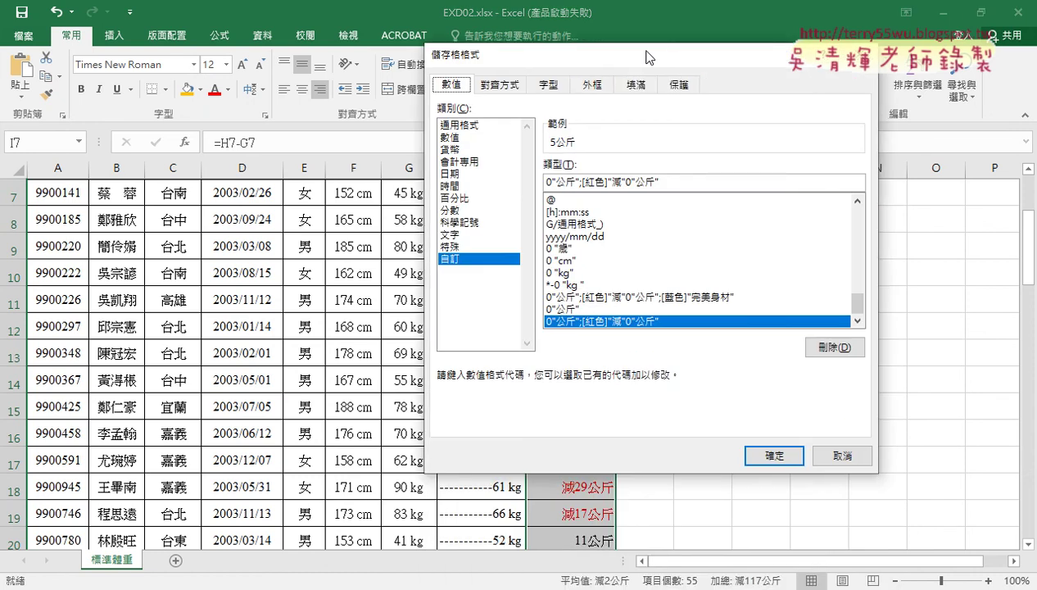
mouse_move(577, 181)
left_mouse_down()
mouse_move(547, 182)
mouse_move(668, 182)
left_mouse_up()
left_click(678, 183)
type(";[")
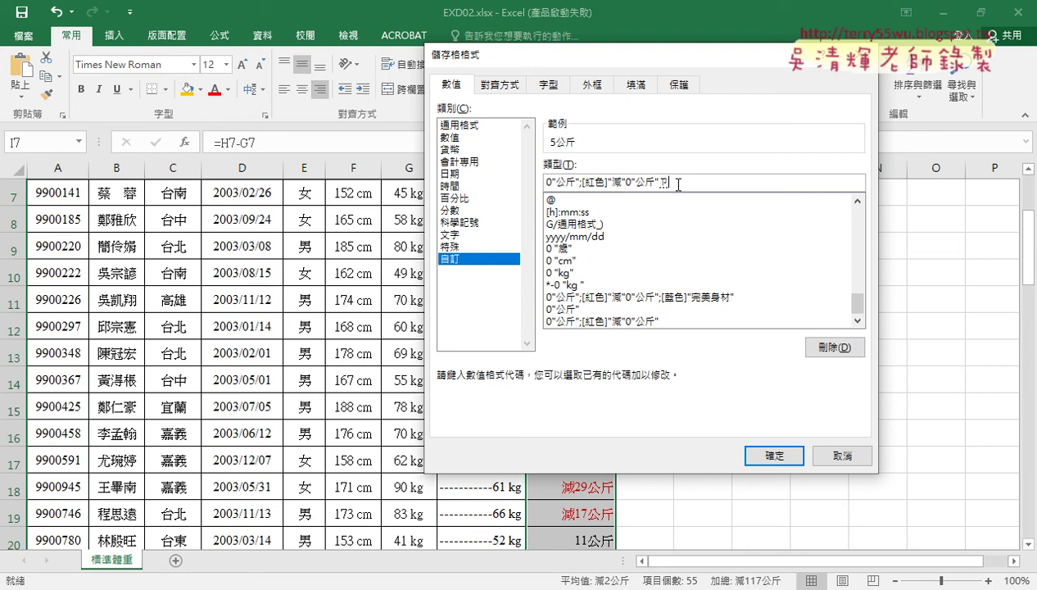
key("BackSpace")
type("[")
type("藍")
type("色")
type("]")
type("\"")
type("玩")
type("ㄇㄟ美")
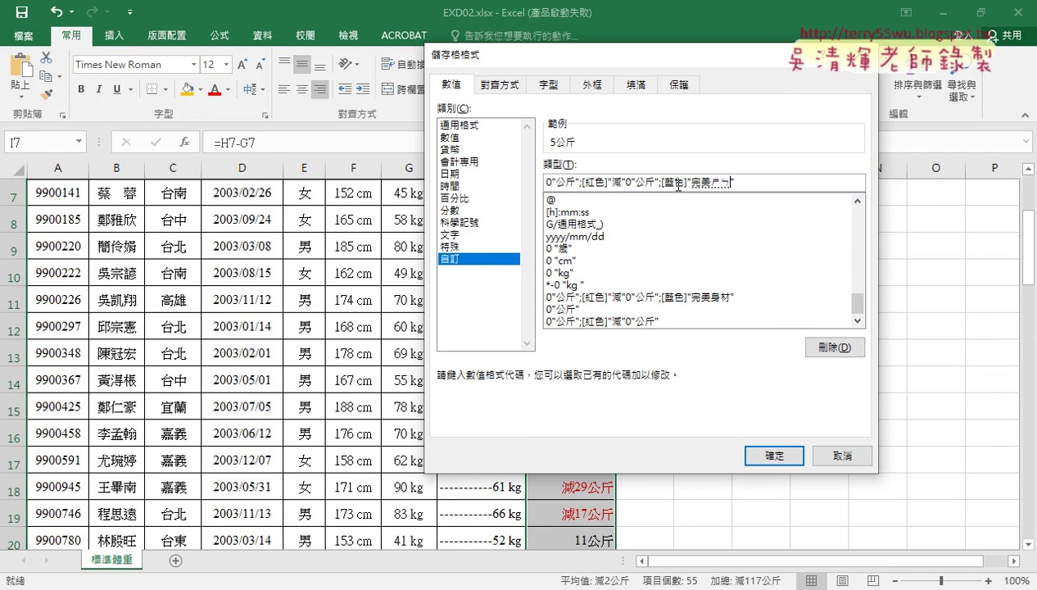
type("身材")
key("Return")
type("\"")
mouse_move(573, 195)
left_mouse_down()
mouse_move(543, 195)
mouse_move(574, 219)
mouse_move(557, 243)
left_mouse_up()
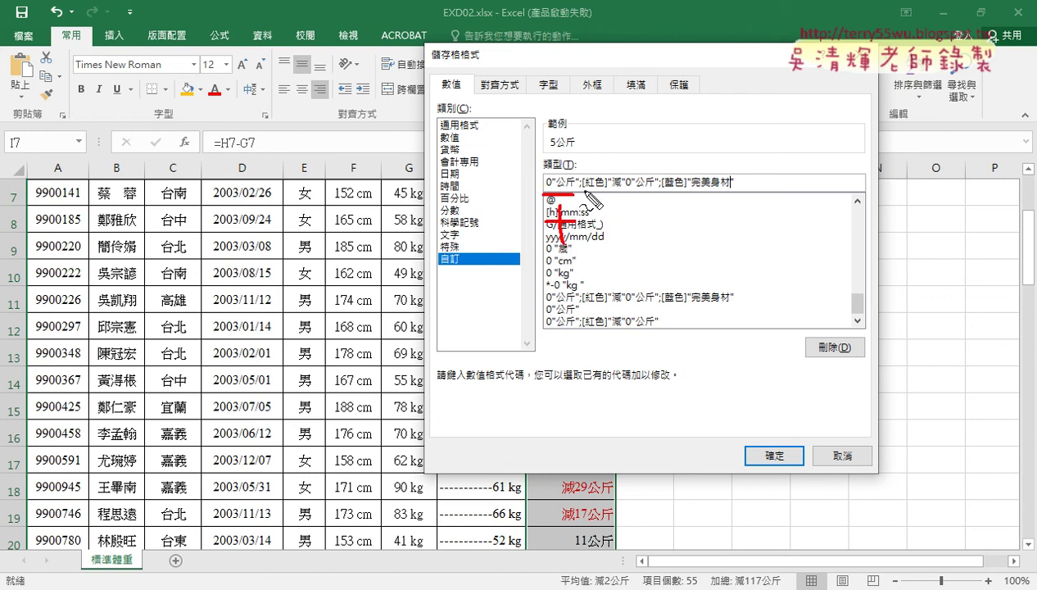
mouse_move(593, 213)
left_mouse_down()
mouse_move(648, 194)
mouse_move(637, 221)
mouse_move(724, 195)
mouse_move(695, 229)
mouse_move(700, 215)
left_mouse_up()
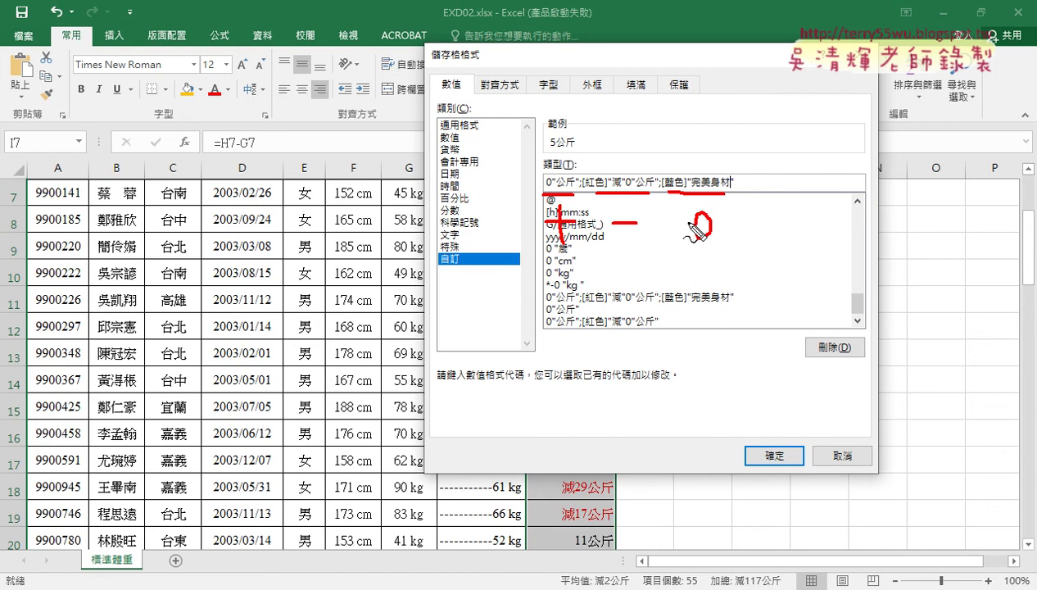
left_click_drag(600, 221, 604, 228)
left_click_drag(605, 234, 601, 244)
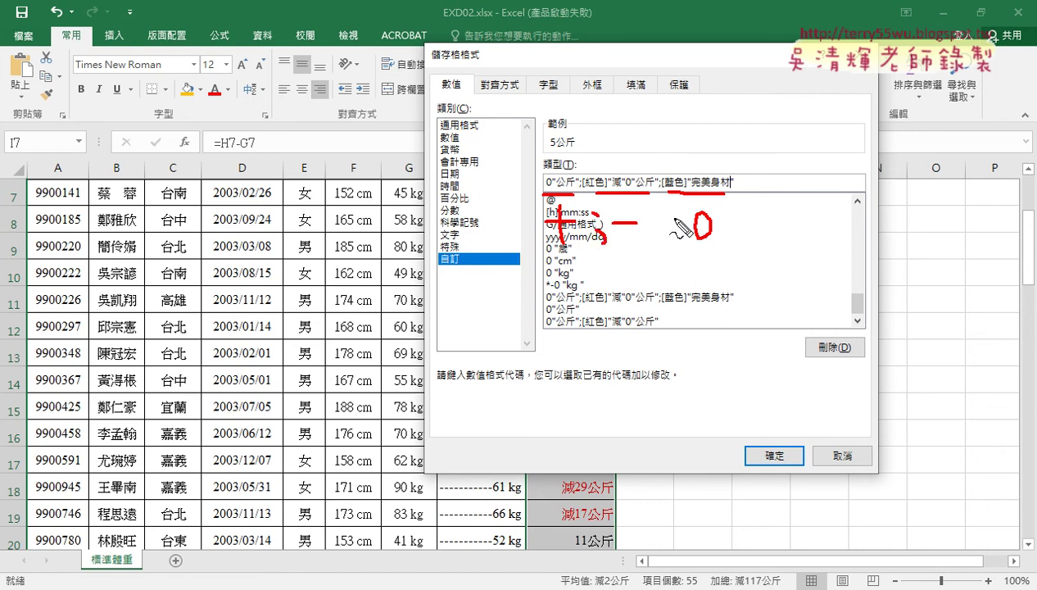
left_click_drag(661, 222, 662, 226)
left_click_drag(660, 231, 655, 244)
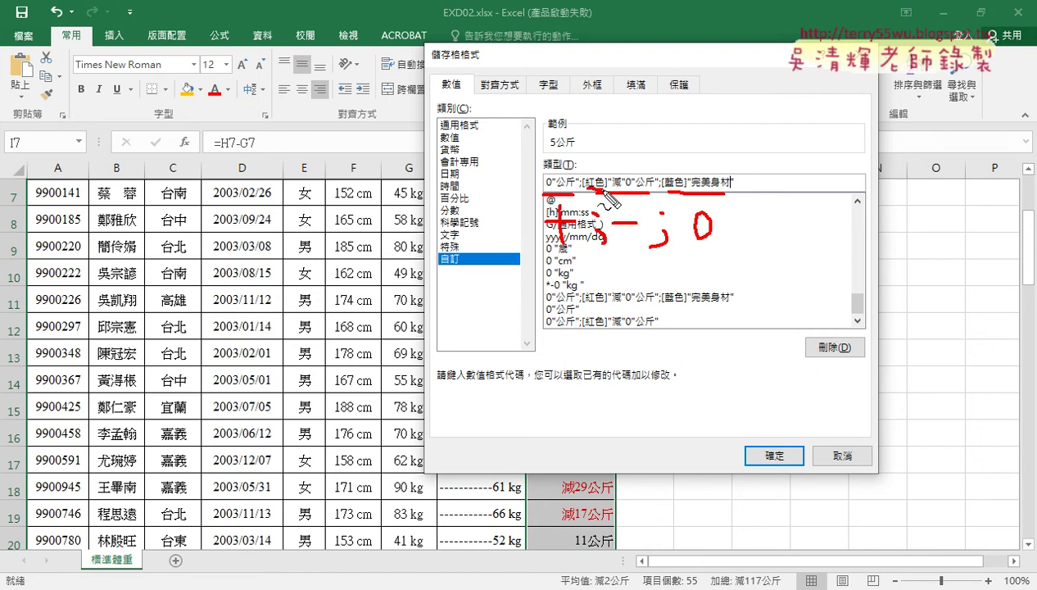
mouse_move(629, 91)
left_mouse_down()
mouse_move(628, 107)
mouse_move(692, 104)
left_mouse_up()
mouse_move(701, 93)
left_mouse_down()
mouse_move(702, 107)
mouse_move(740, 115)
left_mouse_up()
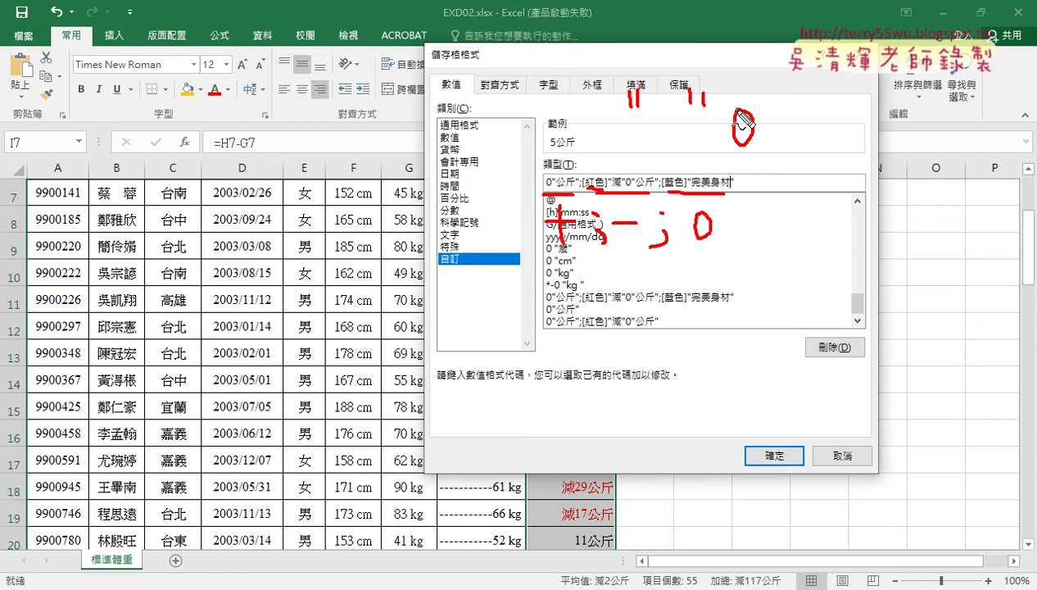
key("Escape")
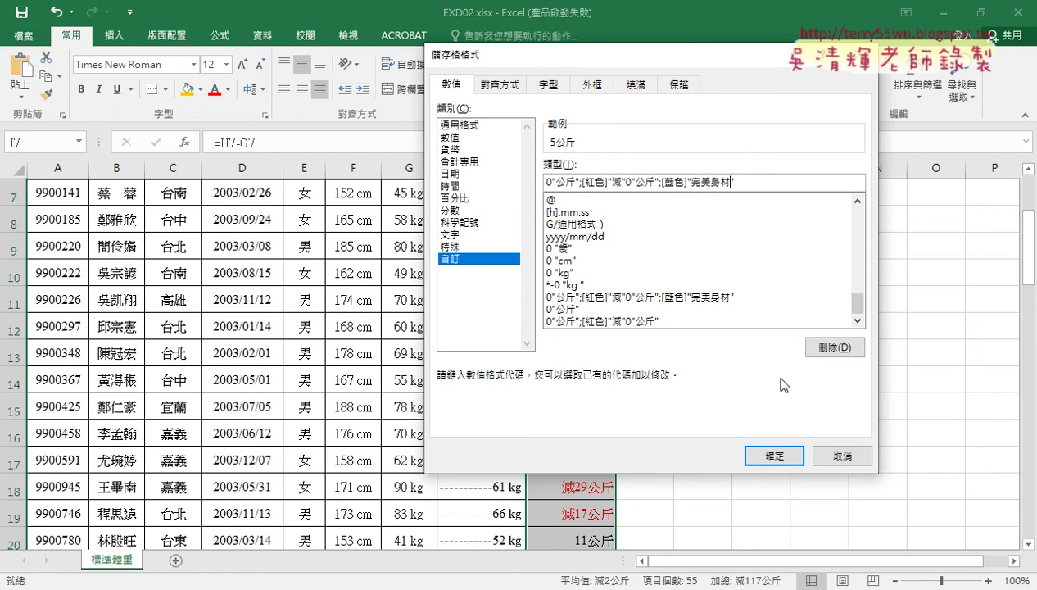
left_click(784, 456)
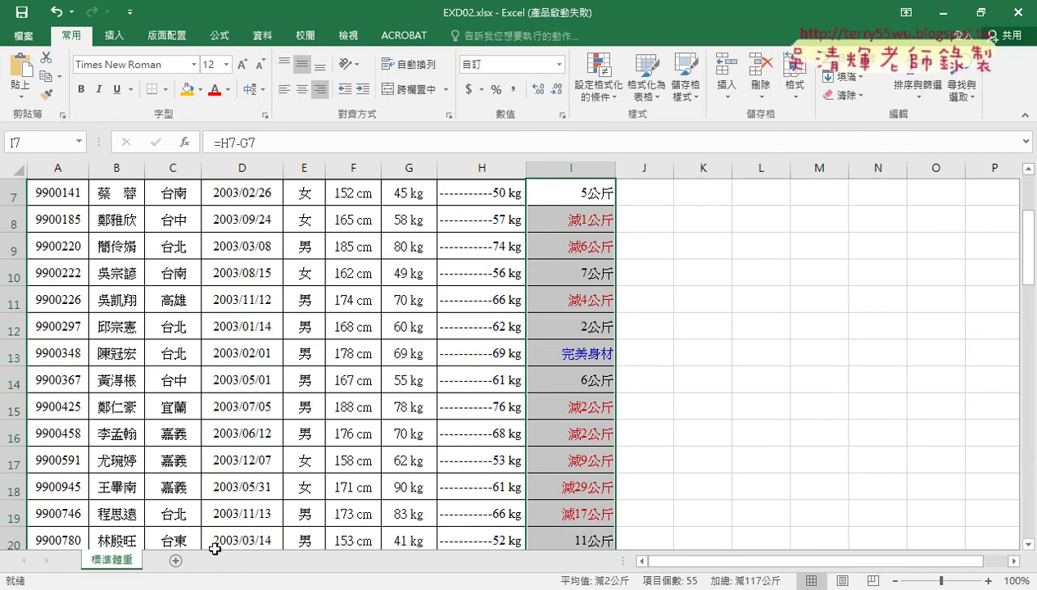
Step: Review the 減 and 公斤 parts of the negative format section, then switch to the task PDF
right_click(575, 217)
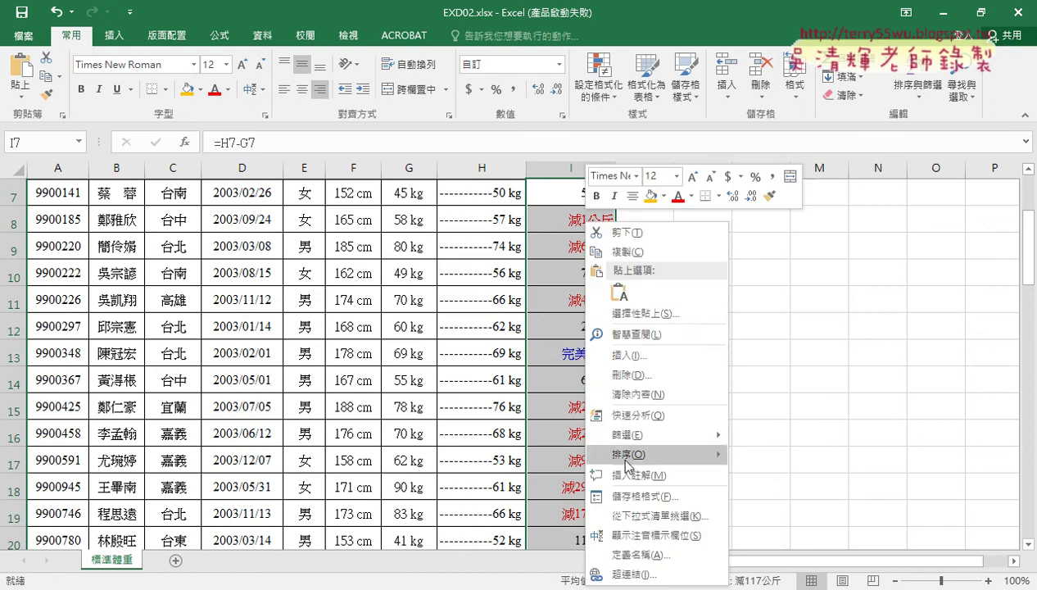
left_click(638, 505)
left_click_drag(585, 159, 567, 55)
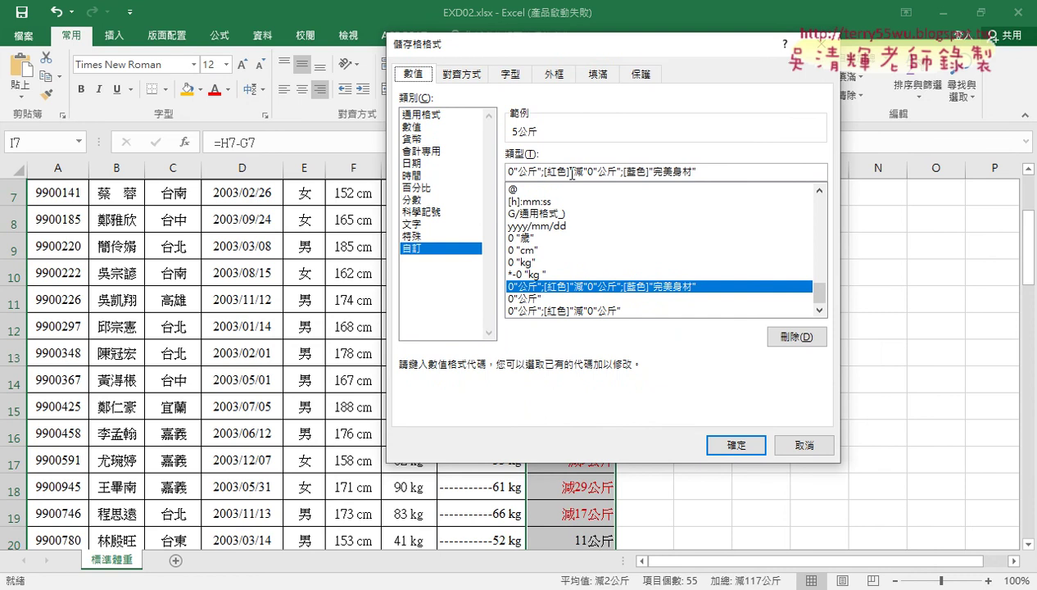
mouse_move(584, 171)
left_mouse_down()
mouse_move(568, 172)
mouse_move(620, 172)
mouse_move(583, 171)
left_mouse_up()
left_click(586, 172)
left_click_drag(592, 172, 620, 173)
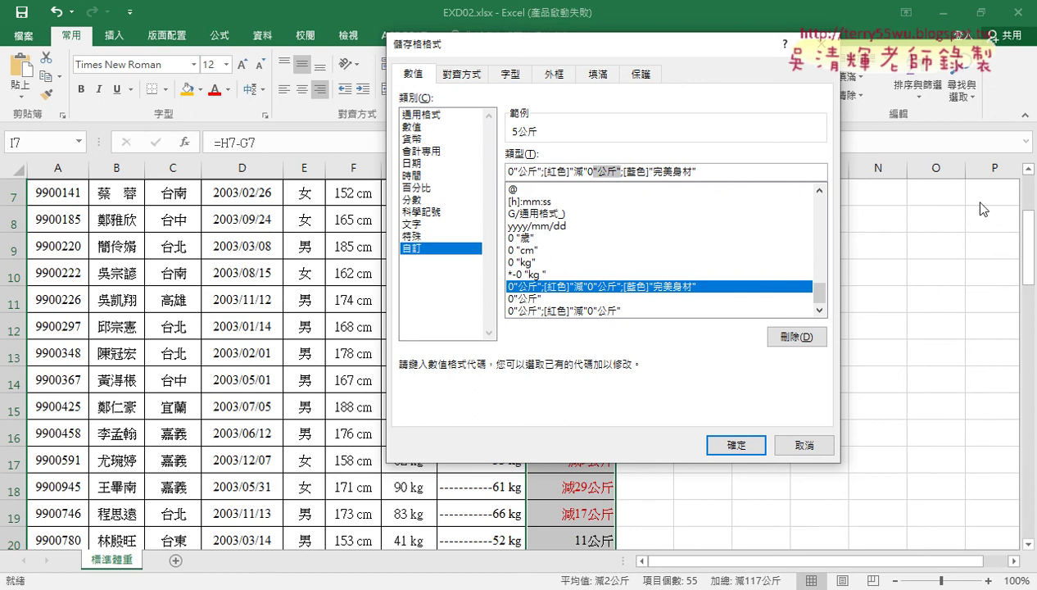
left_click(728, 174)
key("alt+Tab")
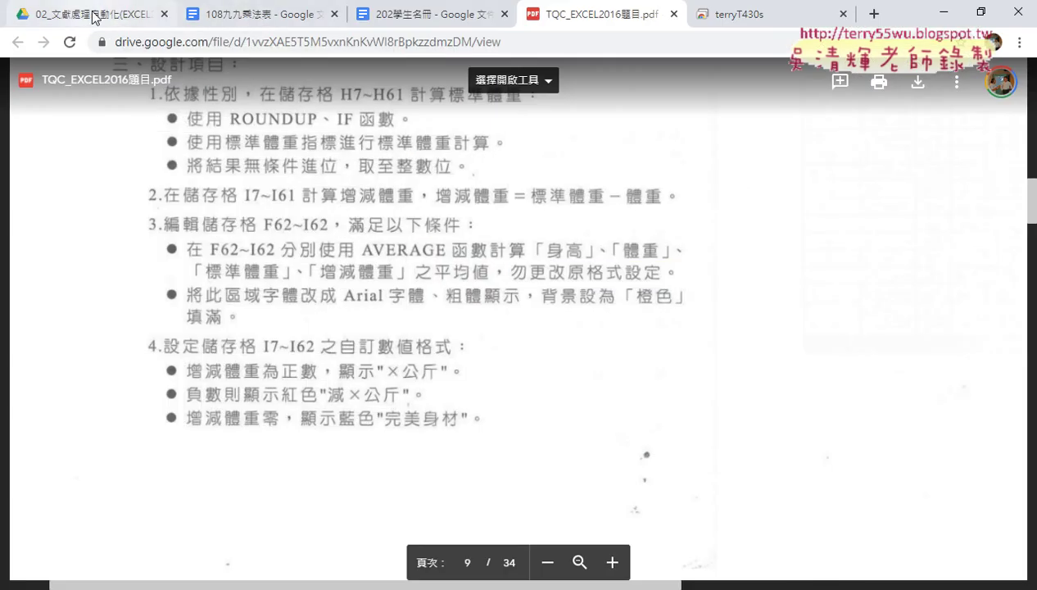
Step: In the Google Drive folder, look over 108九九乘法表 and select 202學生名冊
left_click(117, 18)
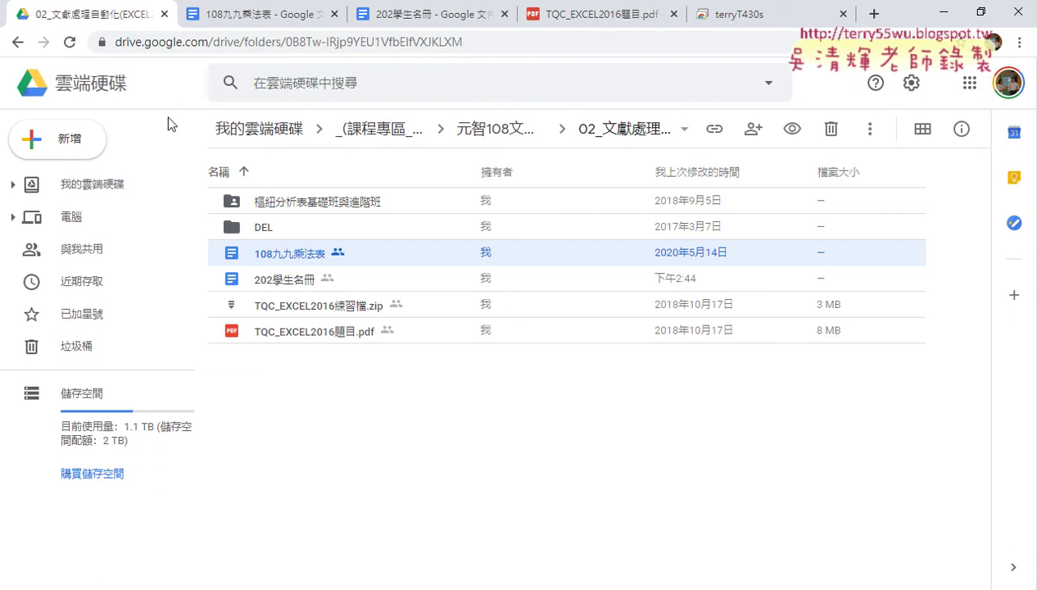
left_click(292, 284)
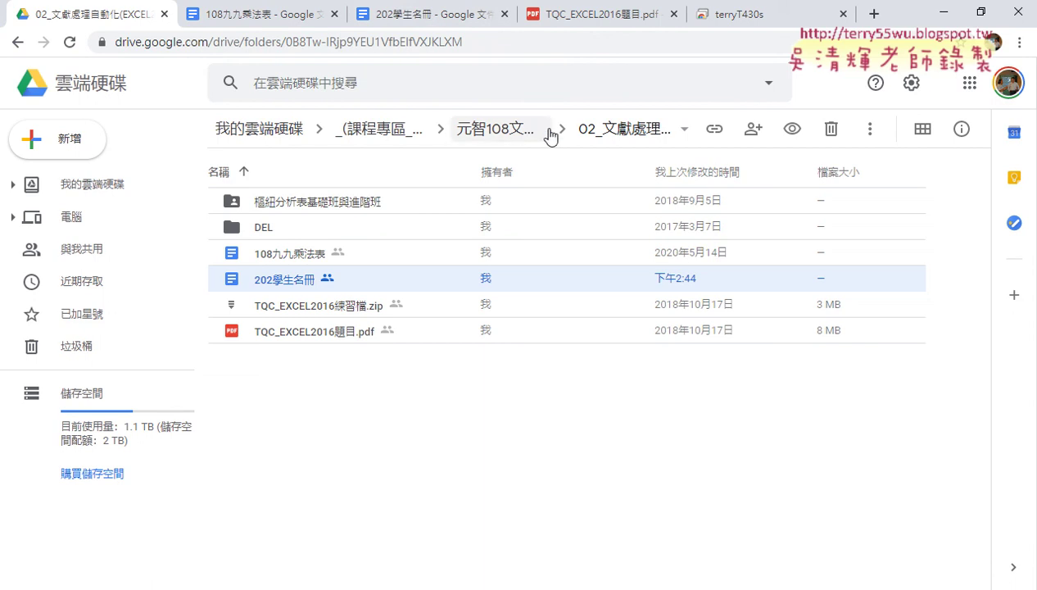
left_click(292, 257)
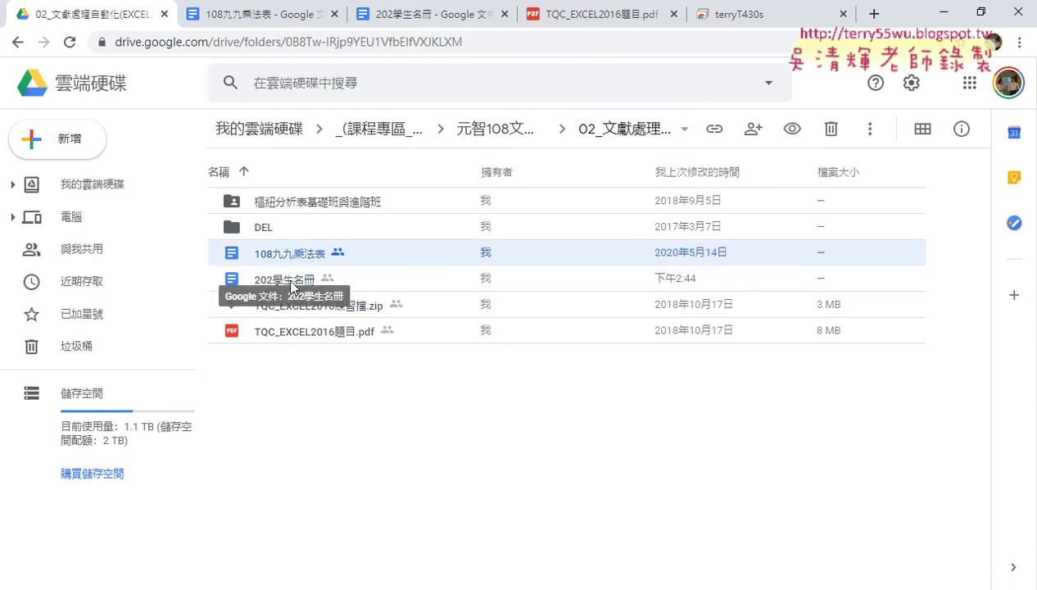
left_click(292, 282)
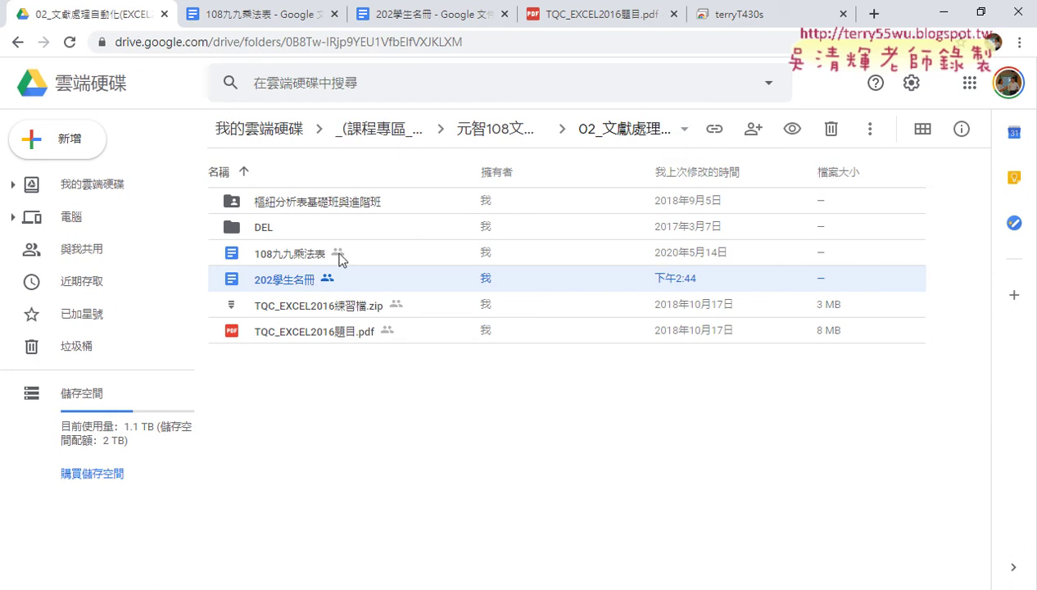
left_click(418, 17)
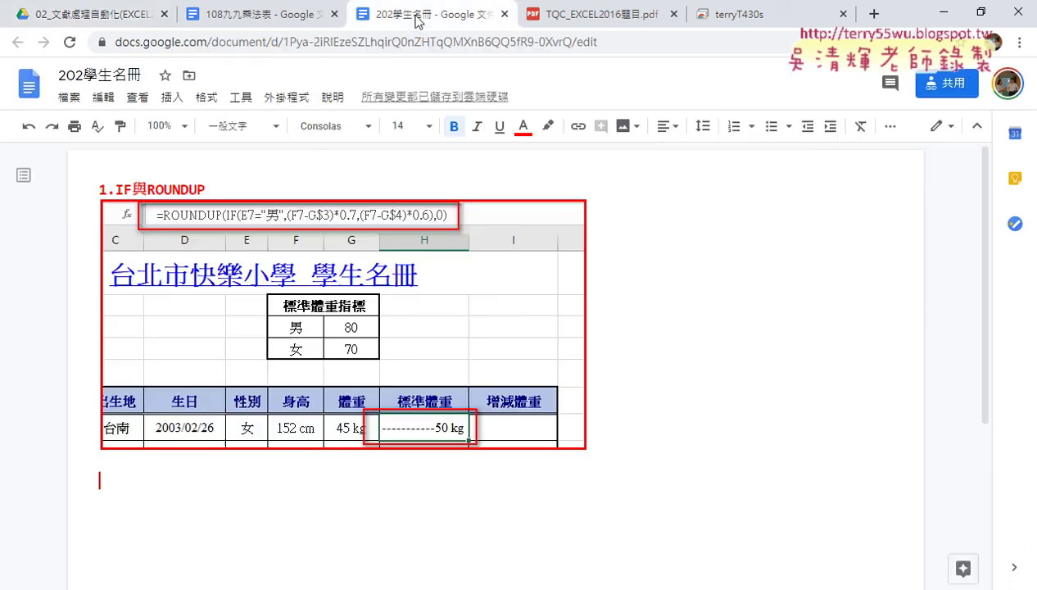